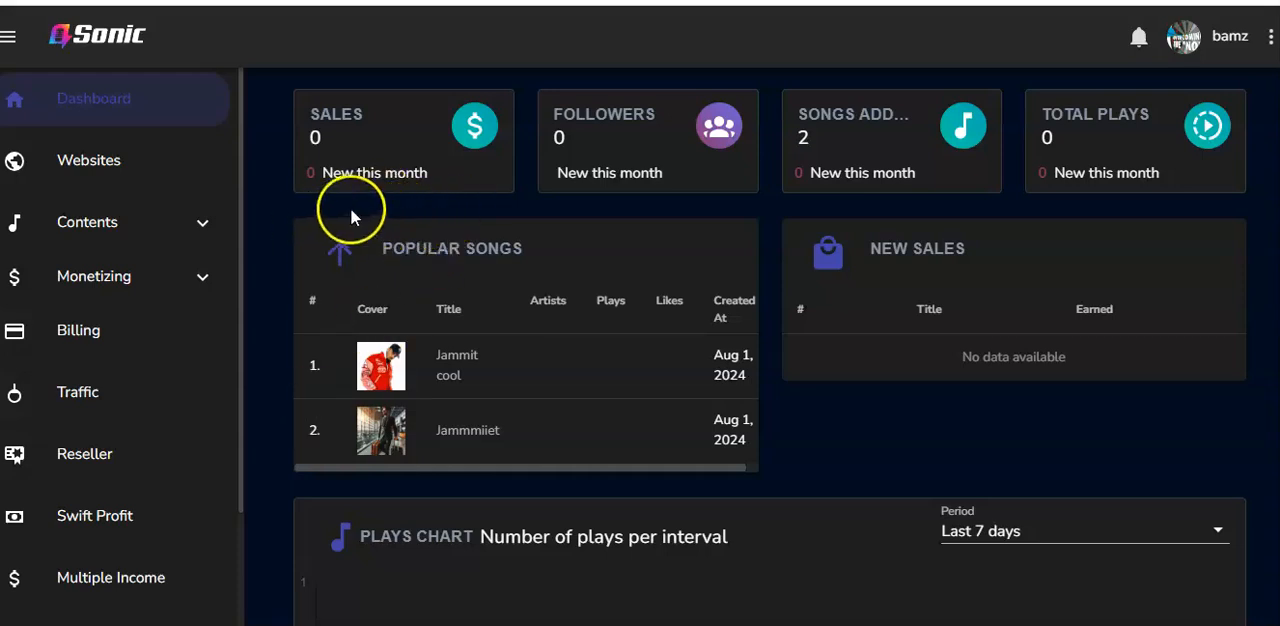
# Open the album list from the content section and start a new album
pyautogui.click(195, 227)
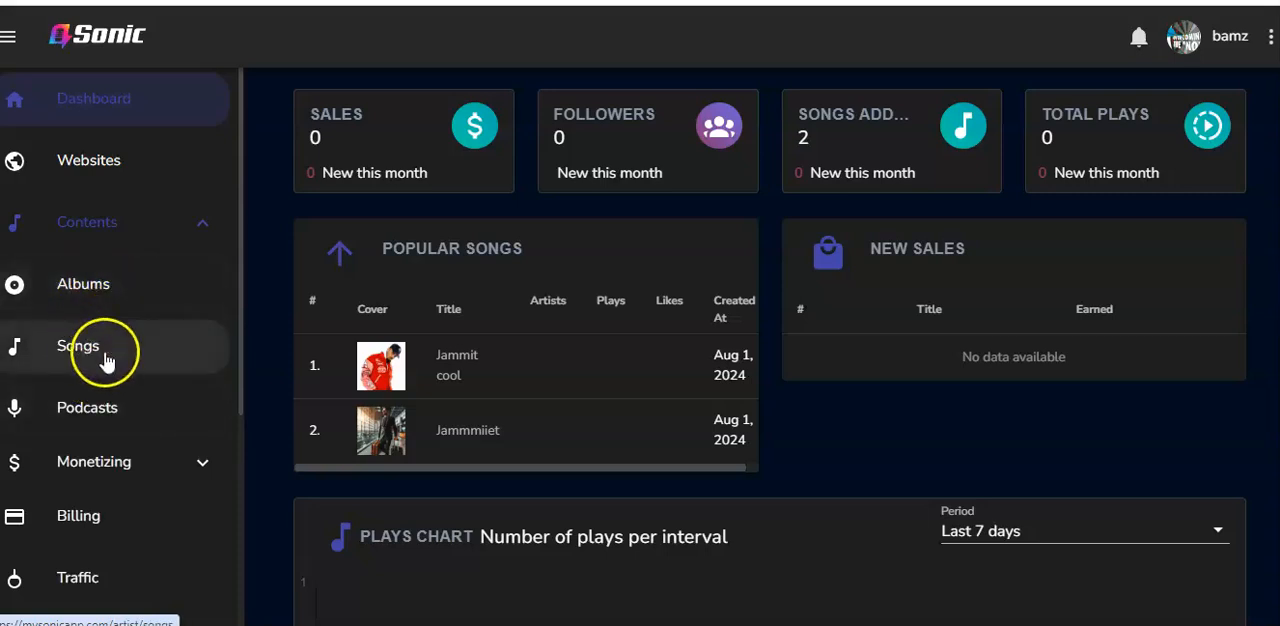
pyautogui.click(108, 298)
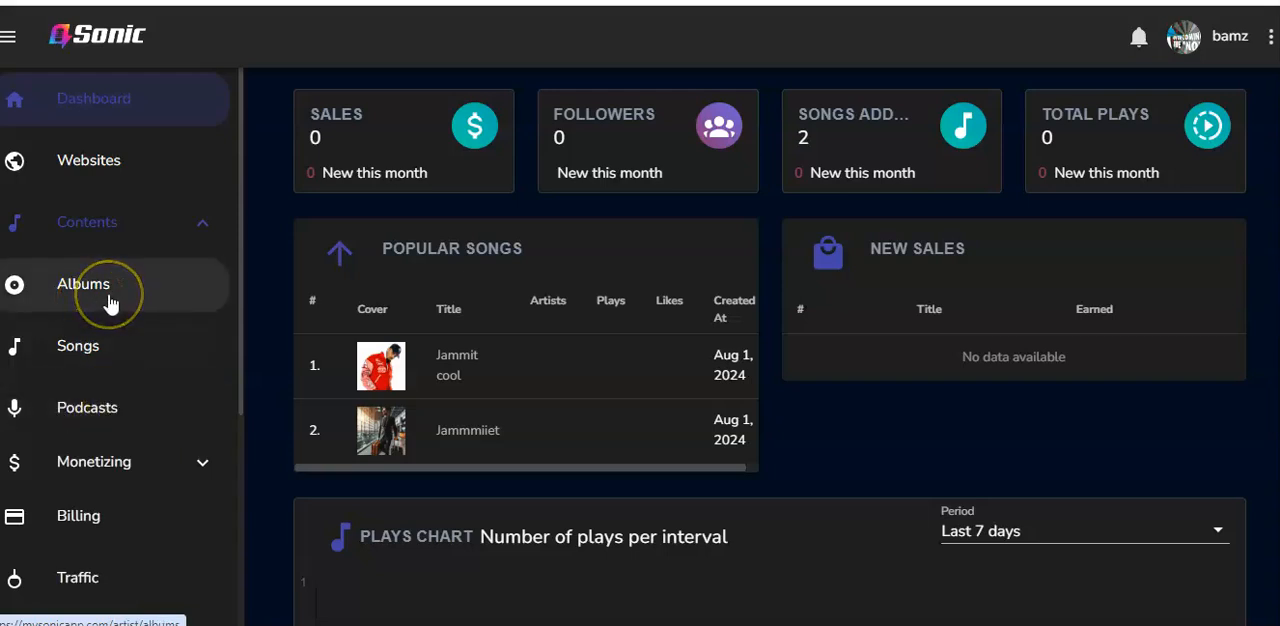
pyautogui.click(96, 348)
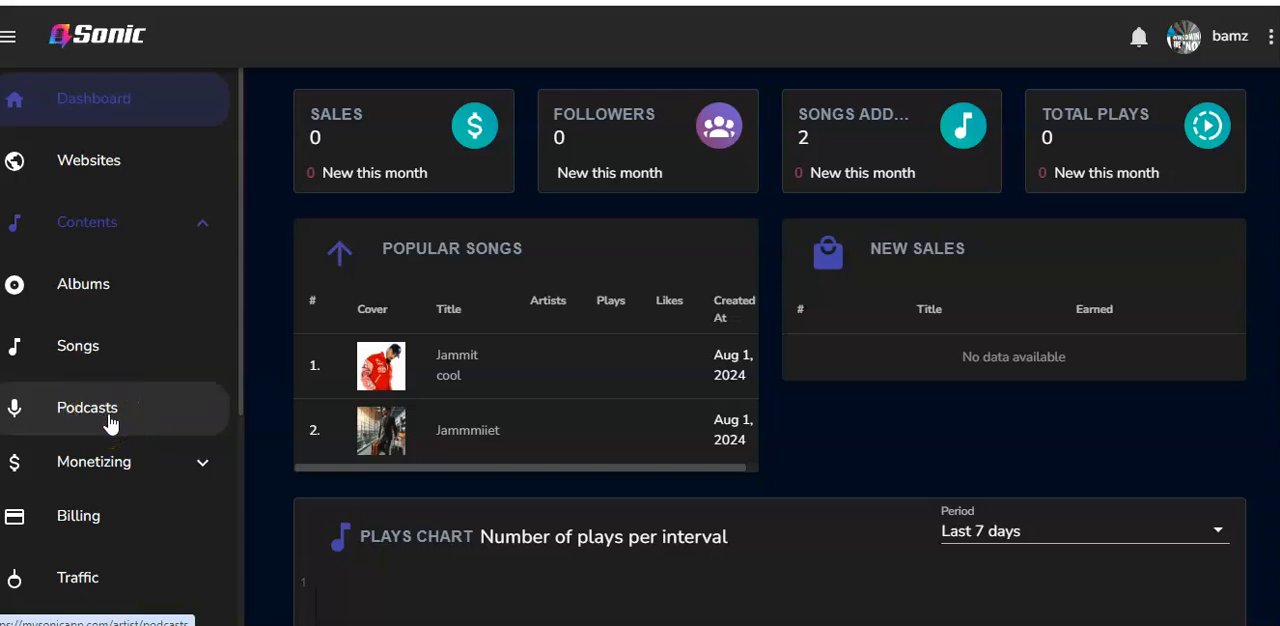
pyautogui.click(100, 296)
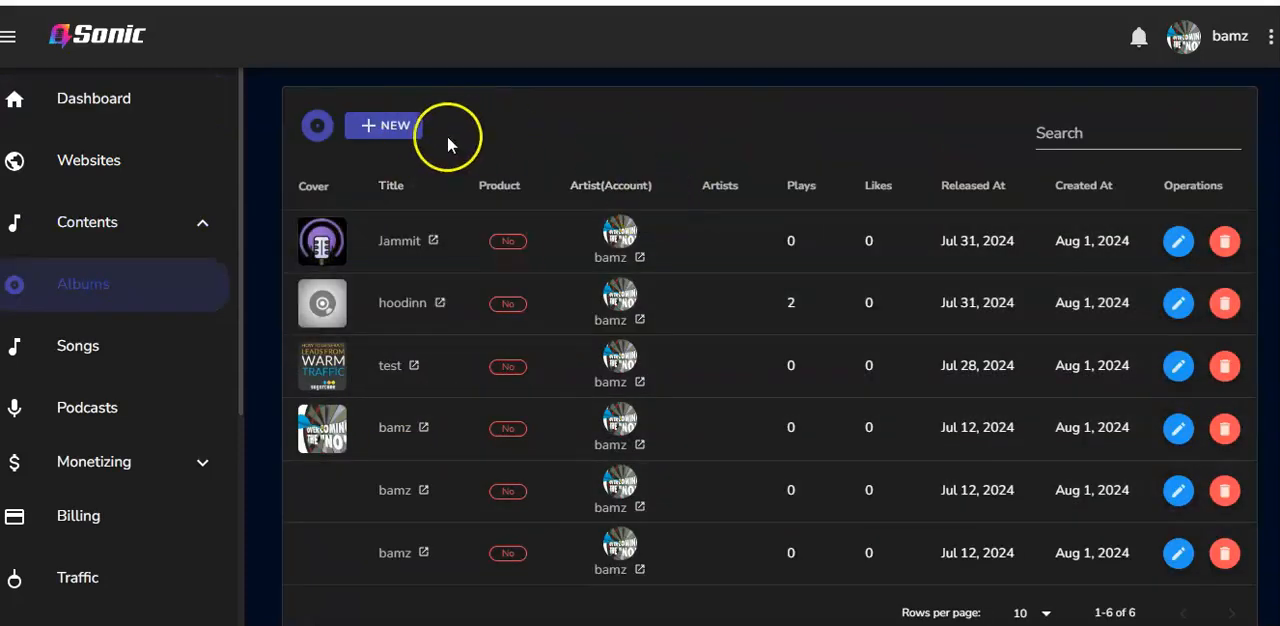
pyautogui.click(393, 133)
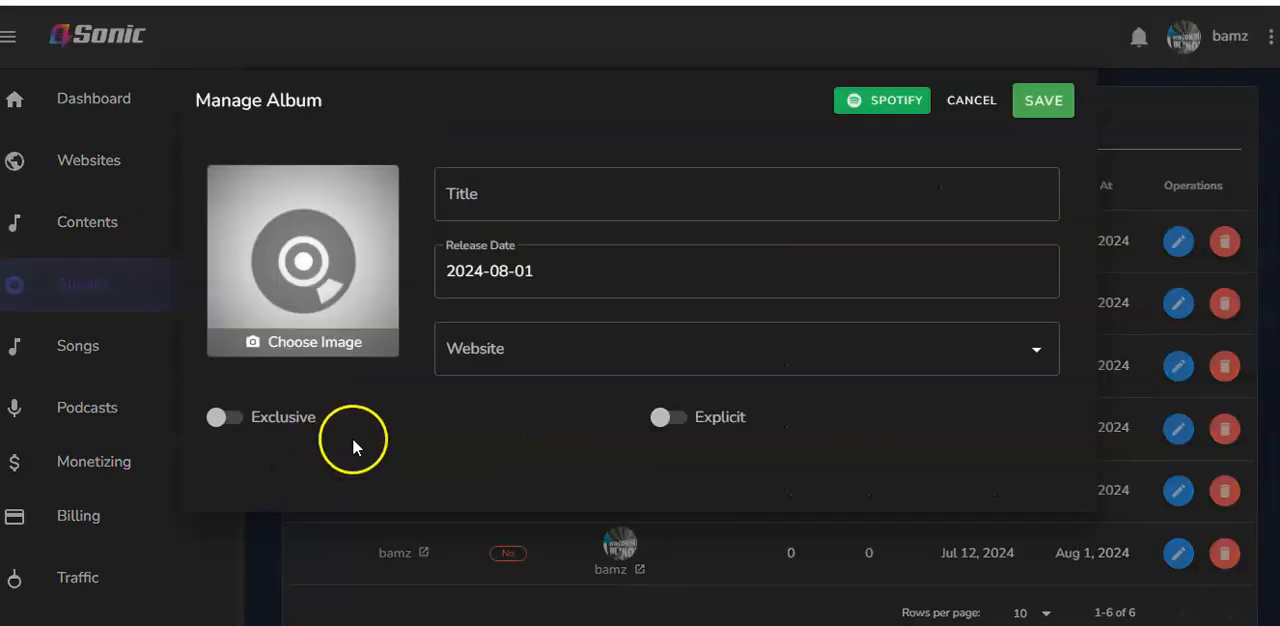
# Title the new album Serenity and assign it to the Webjamm website
pyautogui.click(532, 203)
pyautogui.write('Serenity')
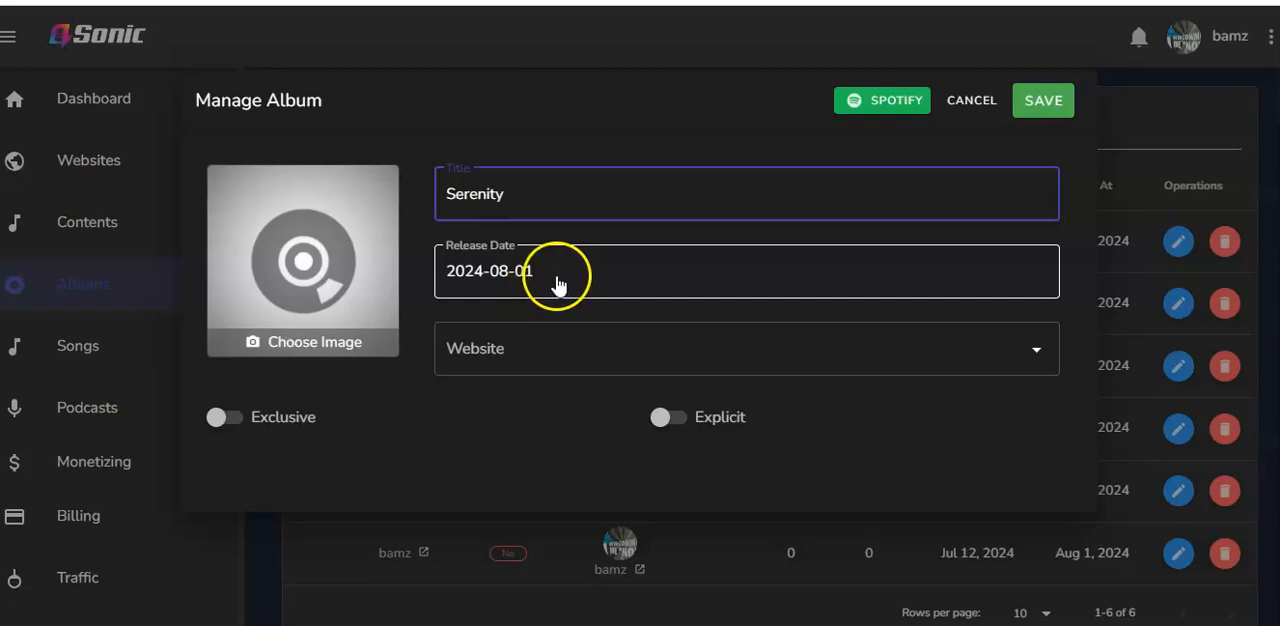
pyautogui.click(1036, 349)
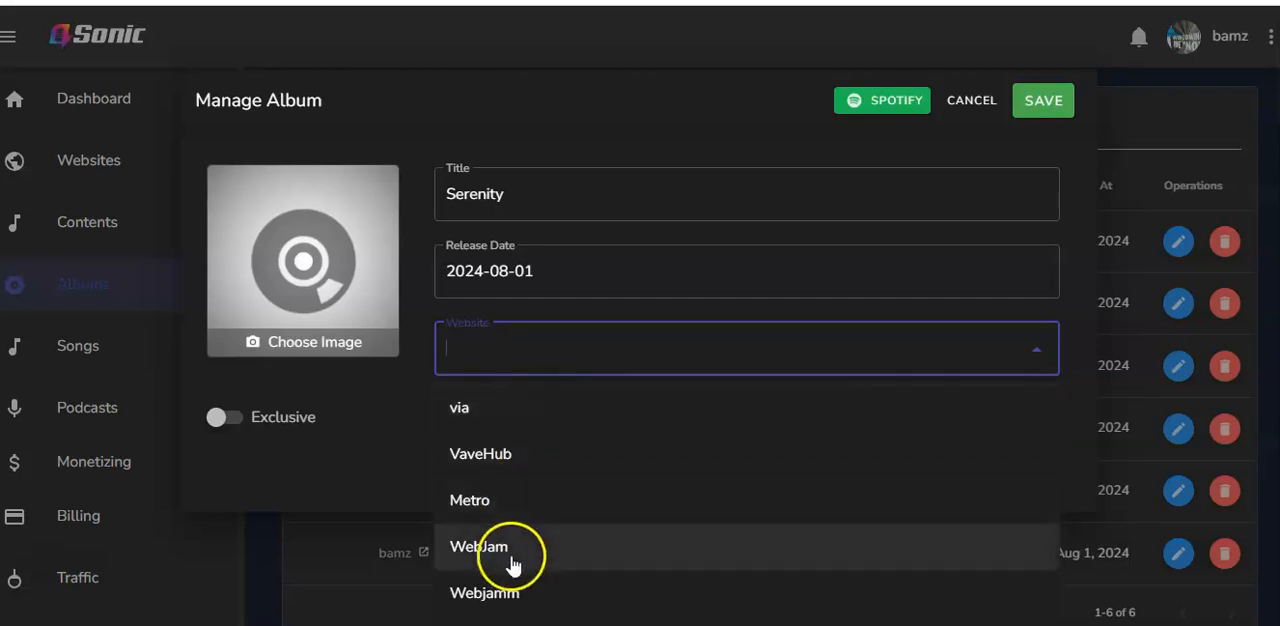
pyautogui.click(524, 600)
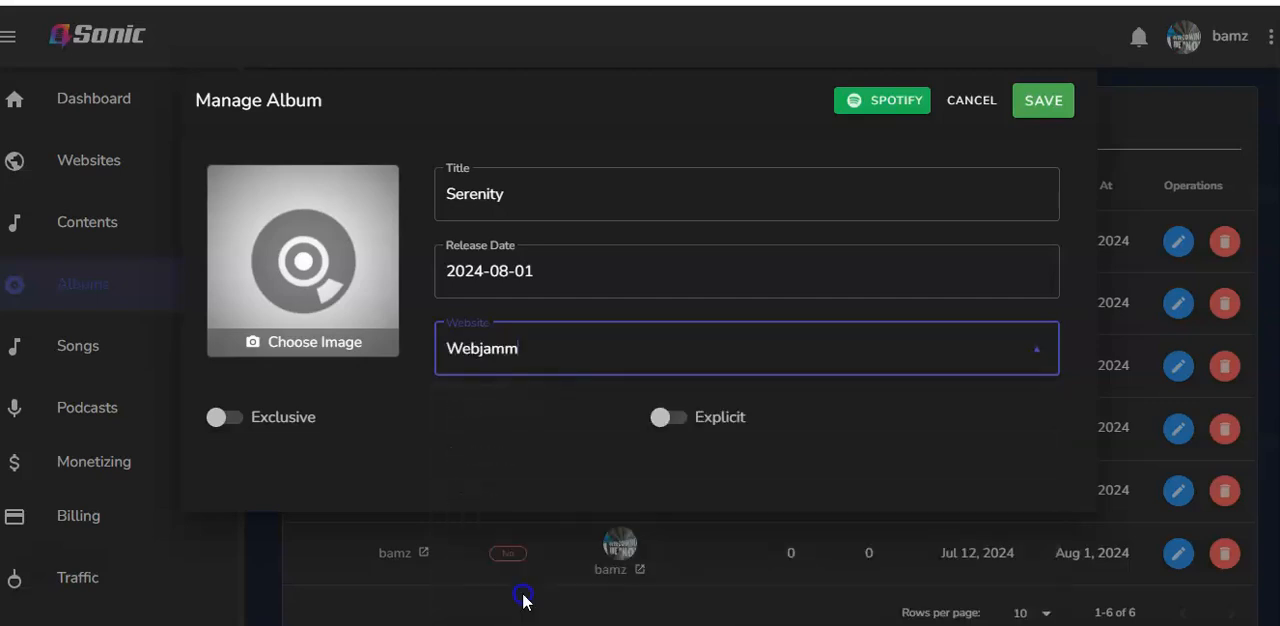
pyautogui.click(223, 424)
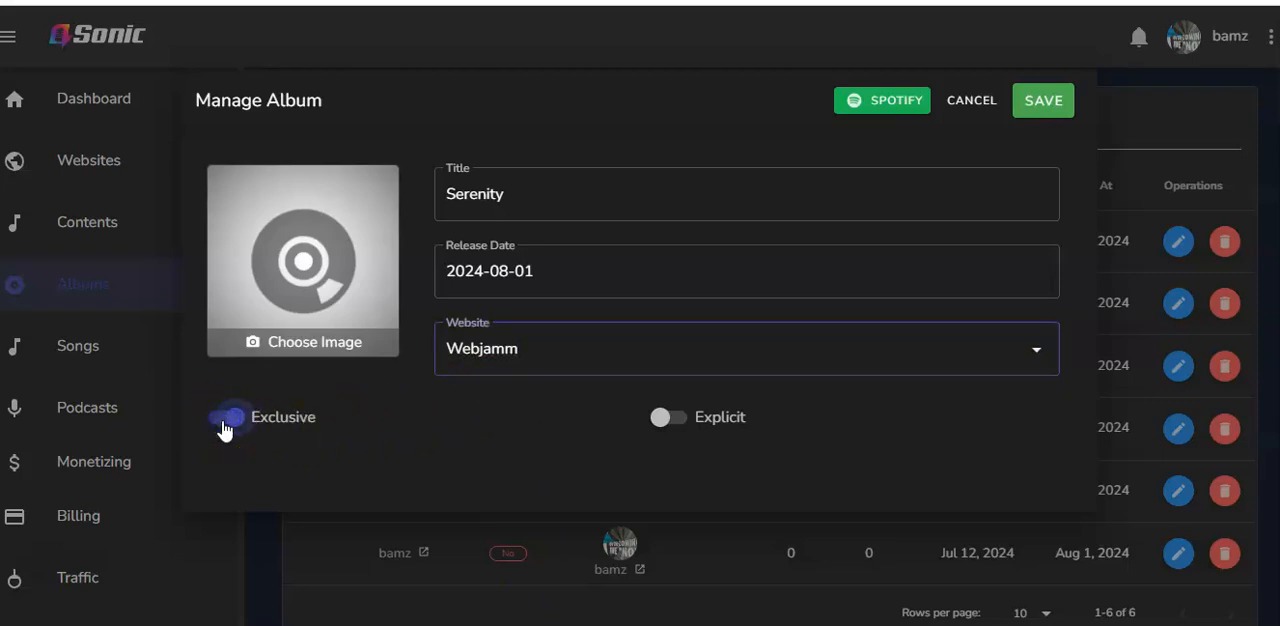
pyautogui.click(659, 417)
pyautogui.click(672, 418)
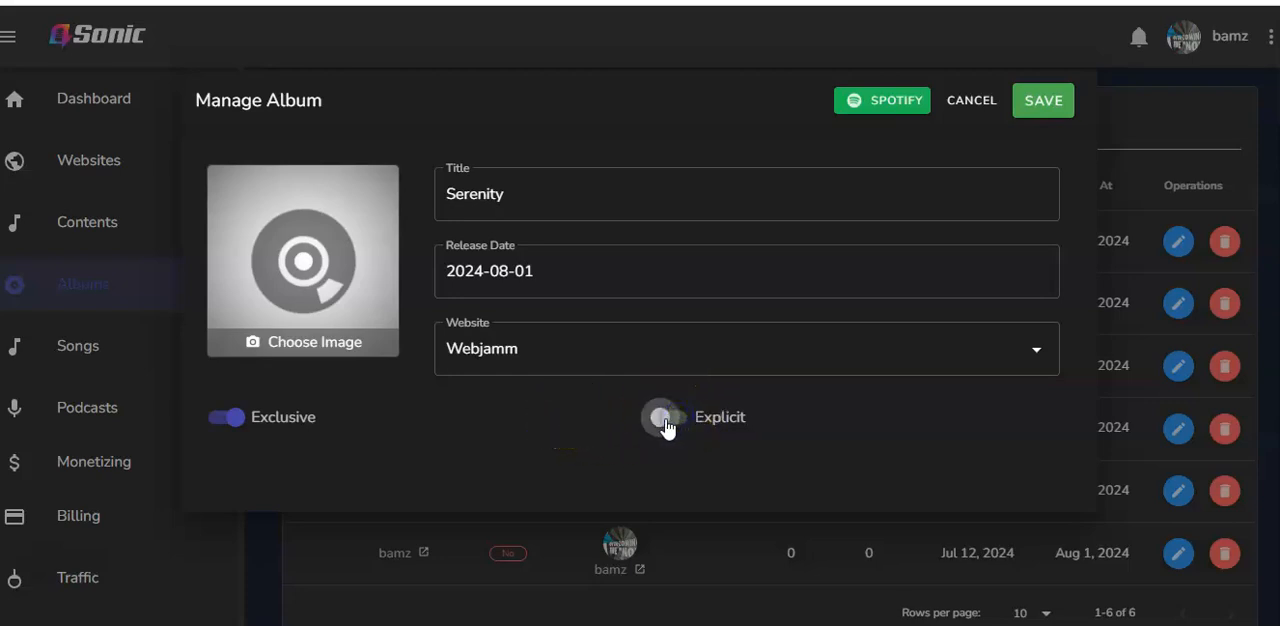
pyautogui.click(237, 426)
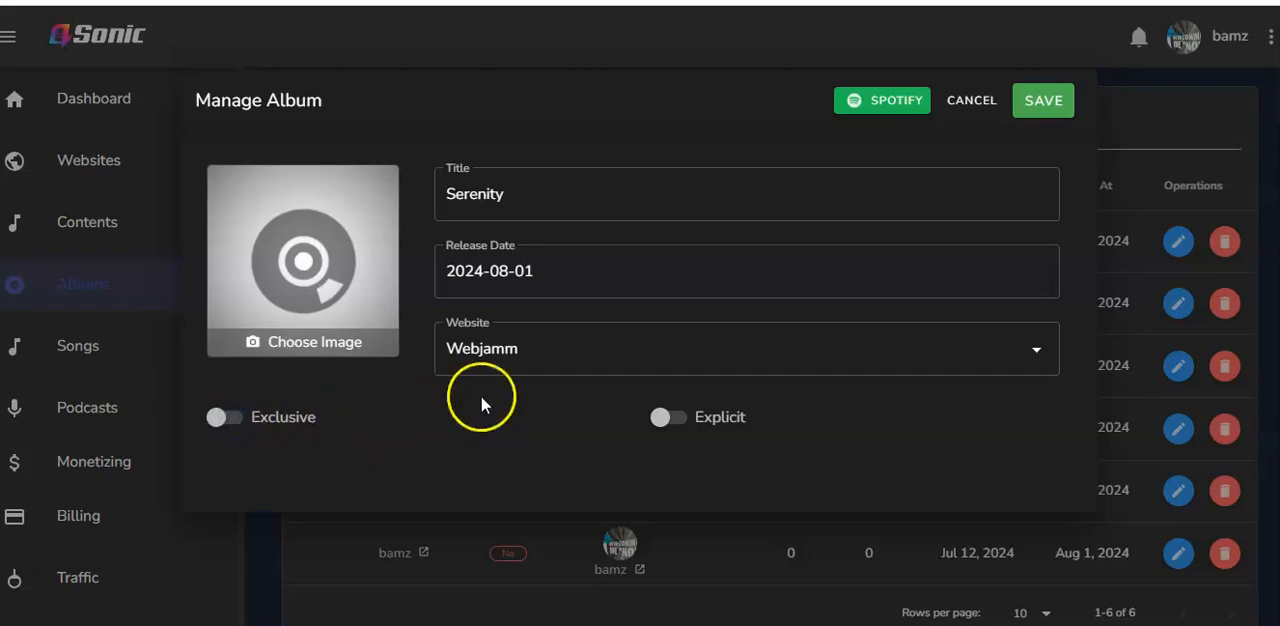
# Set the Designer (2) picture as the album cover, extending the crop to the whole image, and save the album
pyautogui.click(298, 349)
pyautogui.click(293, 353)
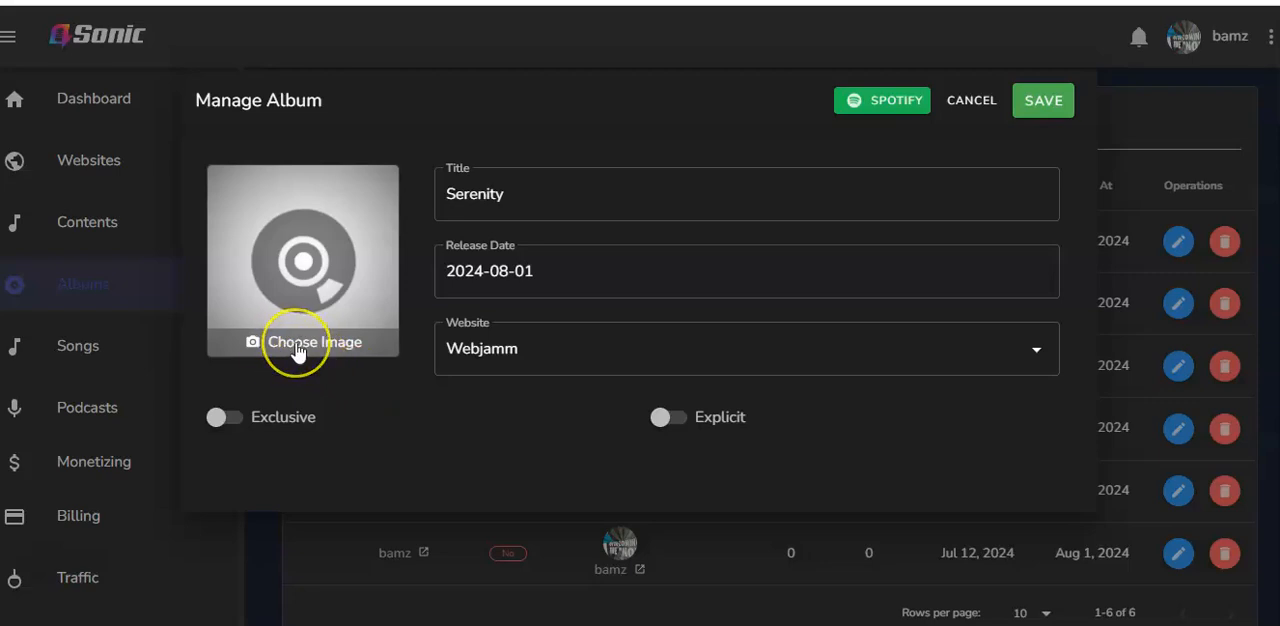
pyautogui.click(11, 587)
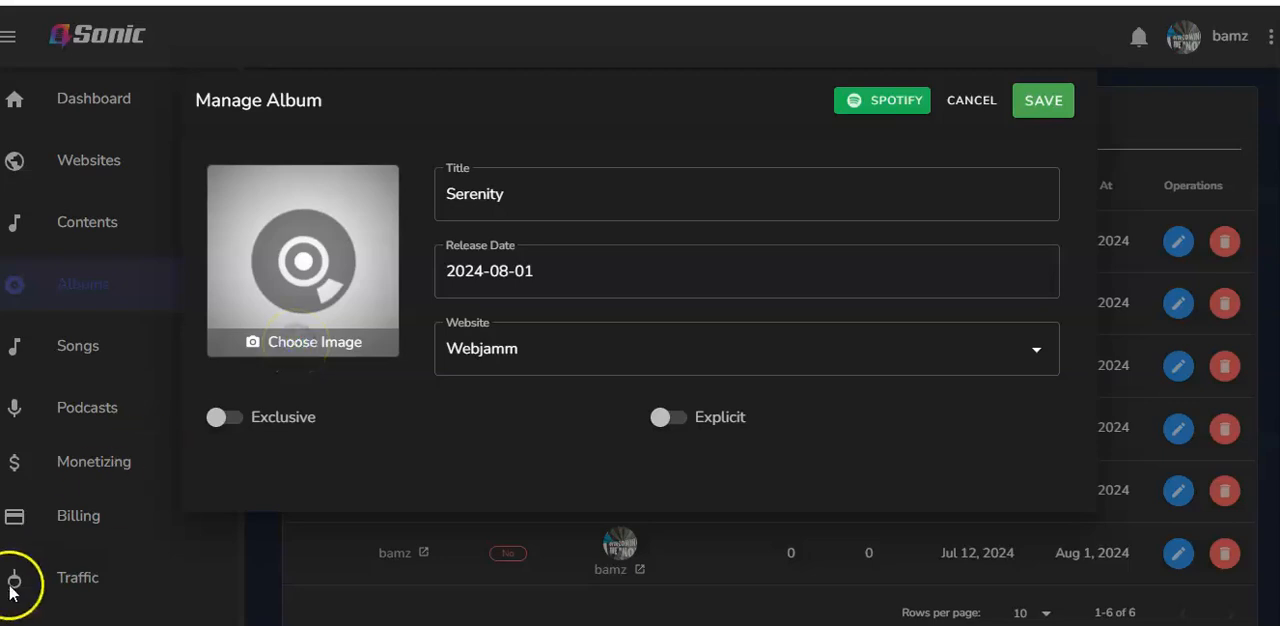
pyautogui.click(278, 234)
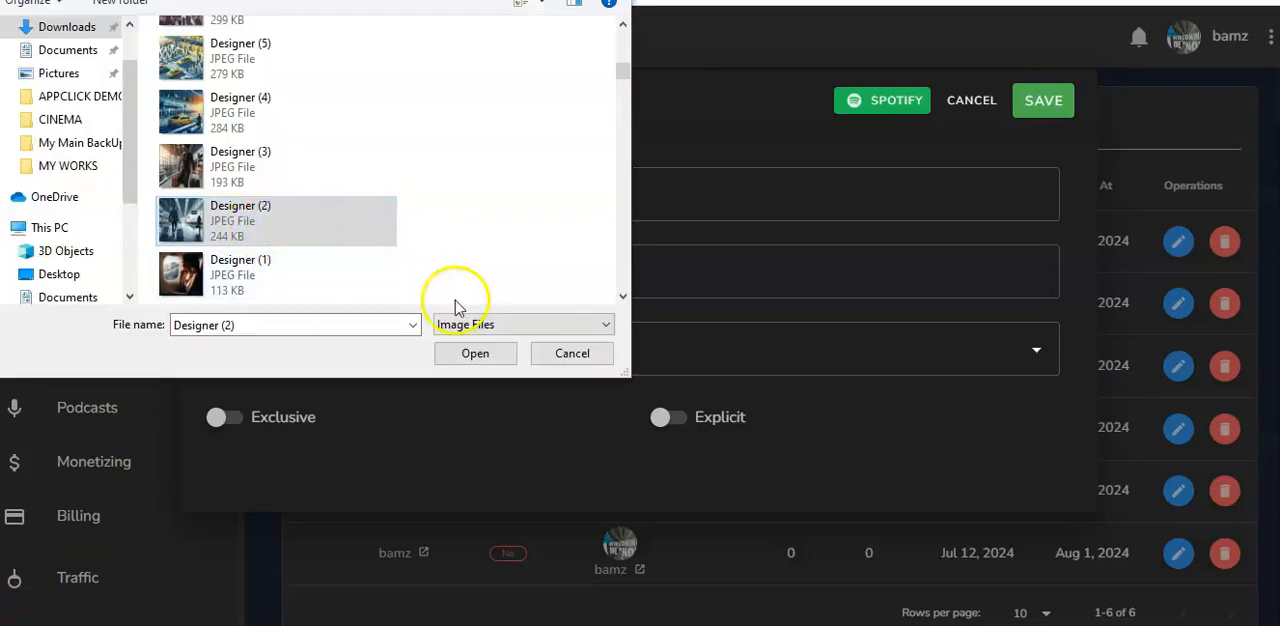
pyautogui.click(474, 353)
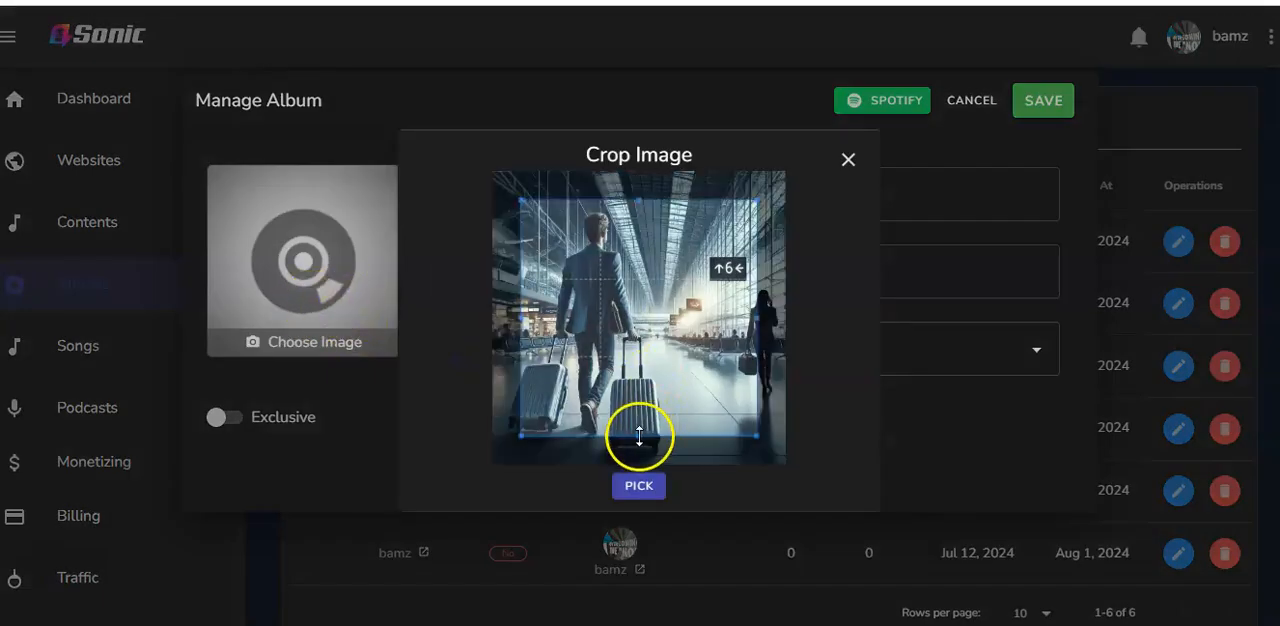
pyautogui.moveTo(638, 436); pyautogui.dragTo(635, 462)
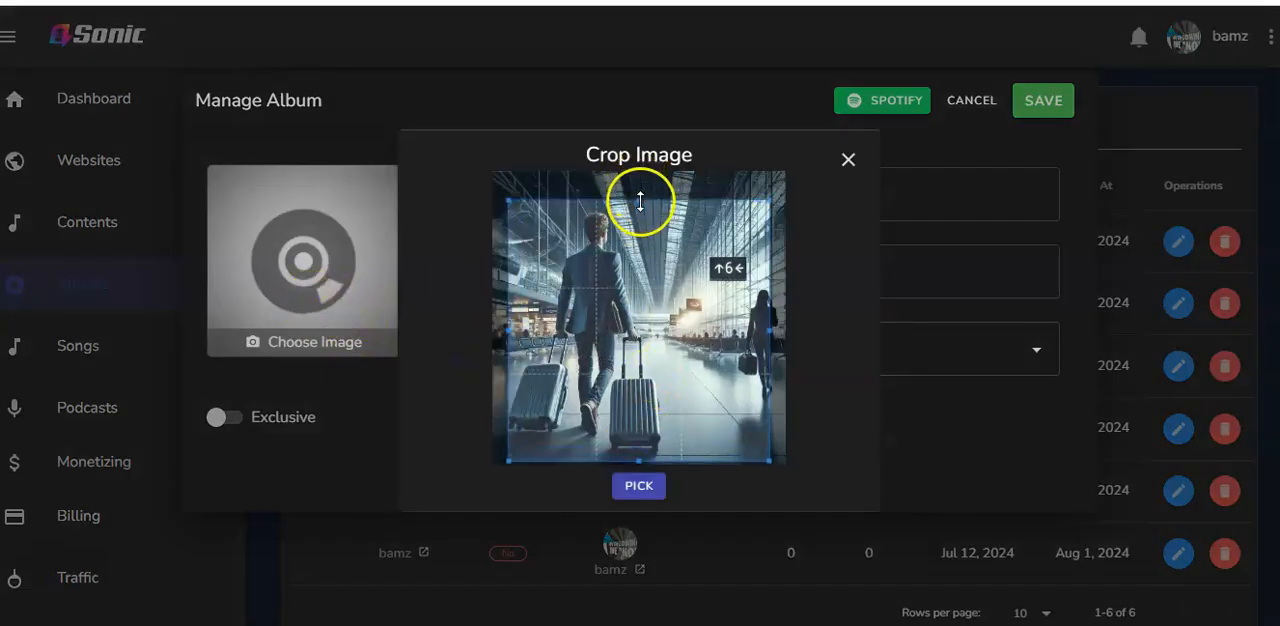
pyautogui.moveTo(640, 202); pyautogui.dragTo(632, 160)
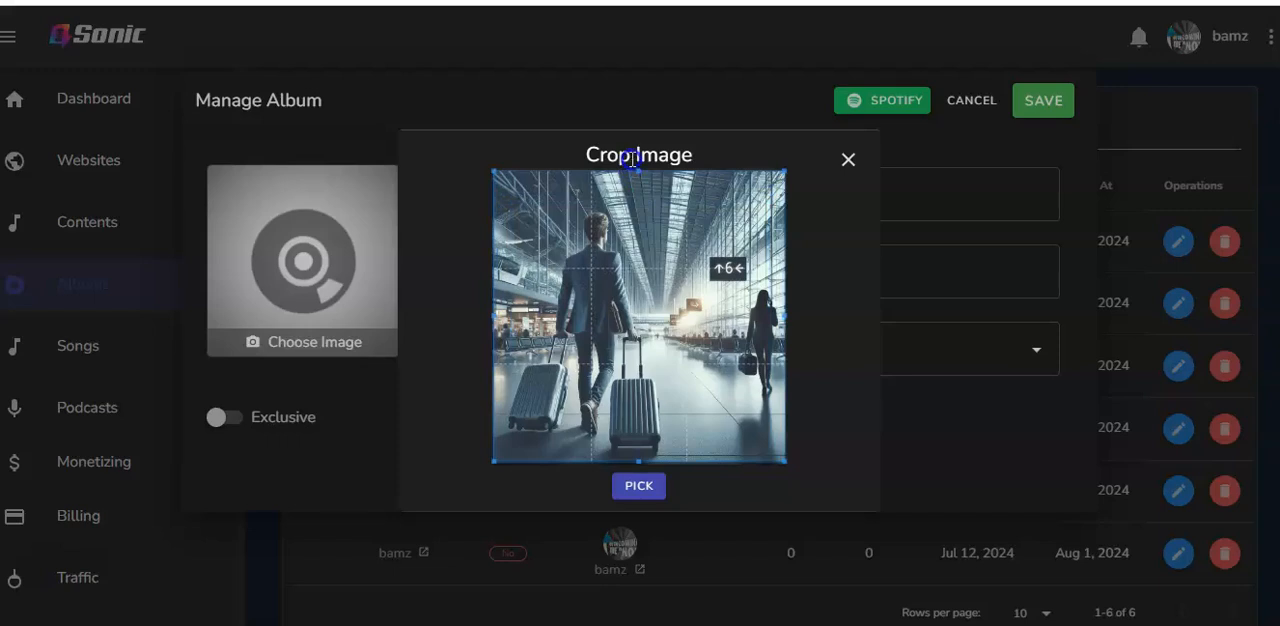
pyautogui.click(638, 486)
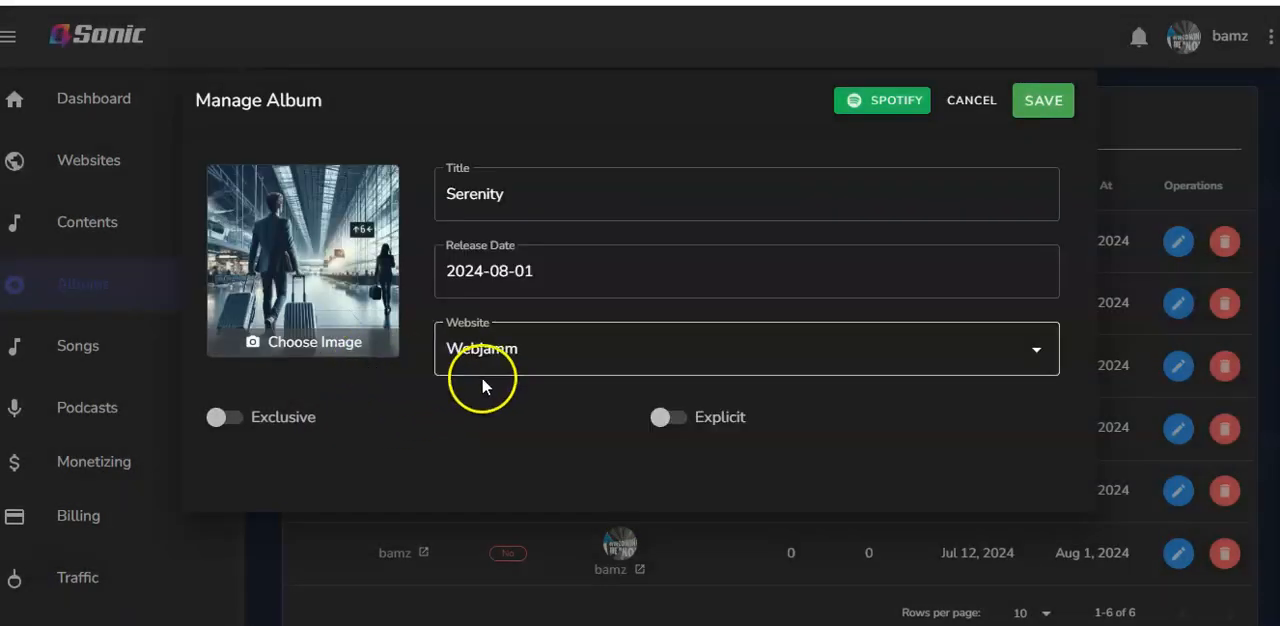
pyautogui.click(1043, 104)
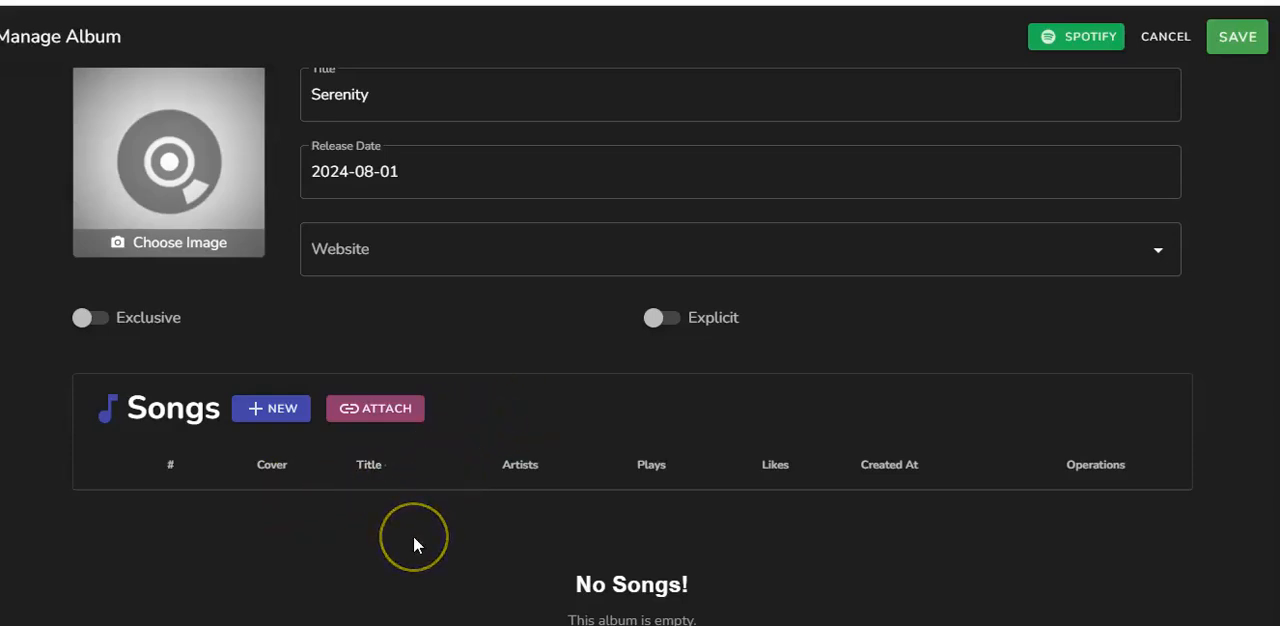
# Try to attach the existing song Jammit cool to the Serenity album
pyautogui.click(360, 407)
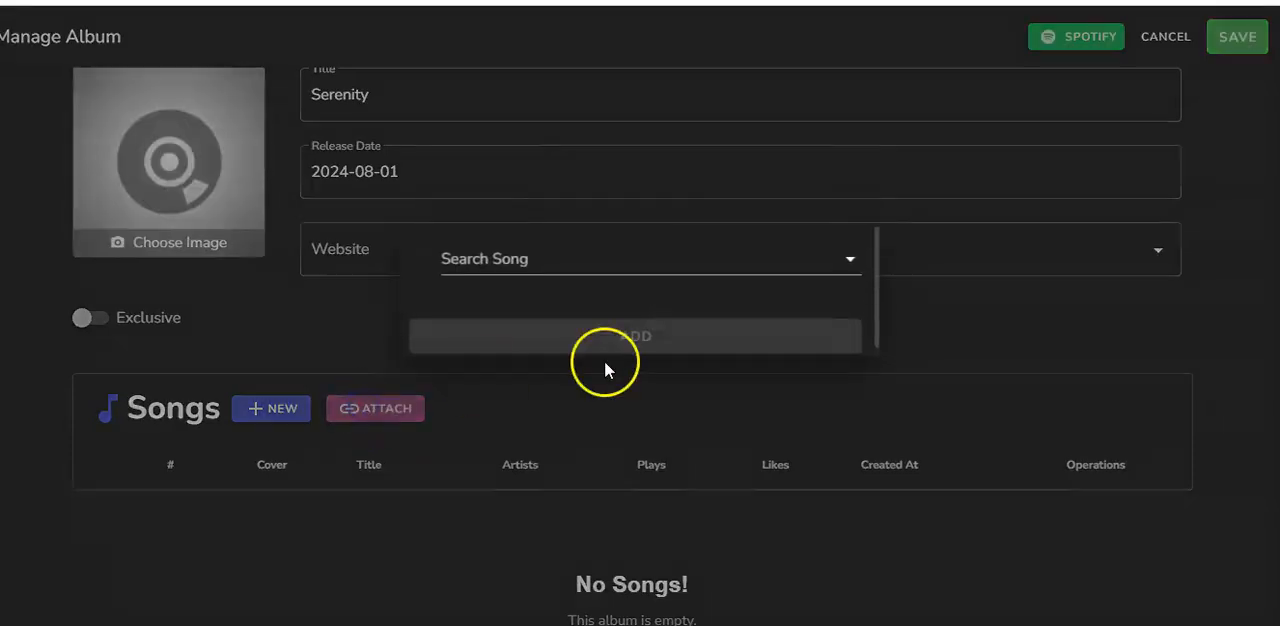
pyautogui.click(578, 259)
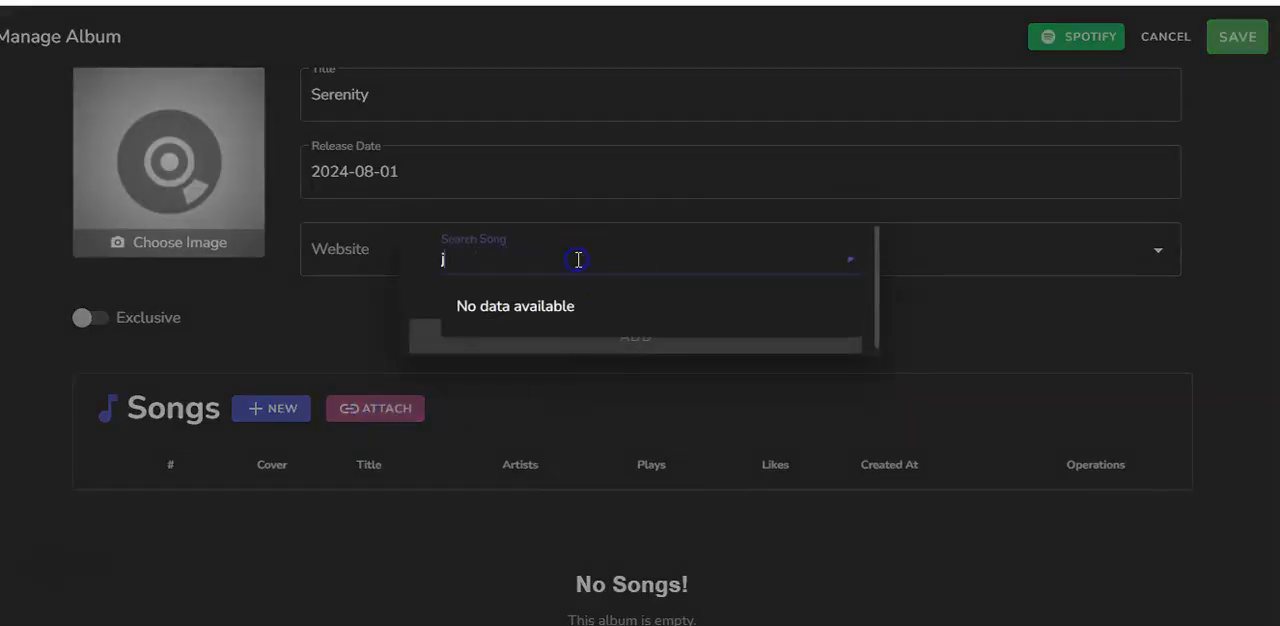
pyautogui.write('jammi')
pyautogui.click(549, 325)
pyautogui.click(586, 336)
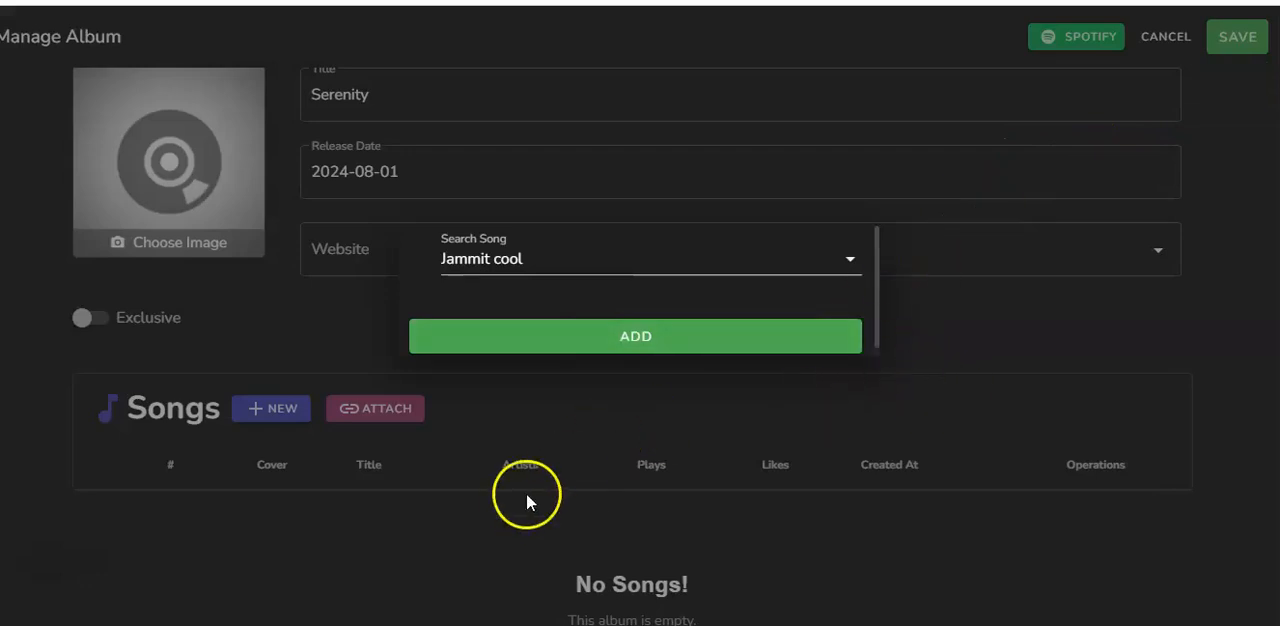
pyautogui.click(525, 526)
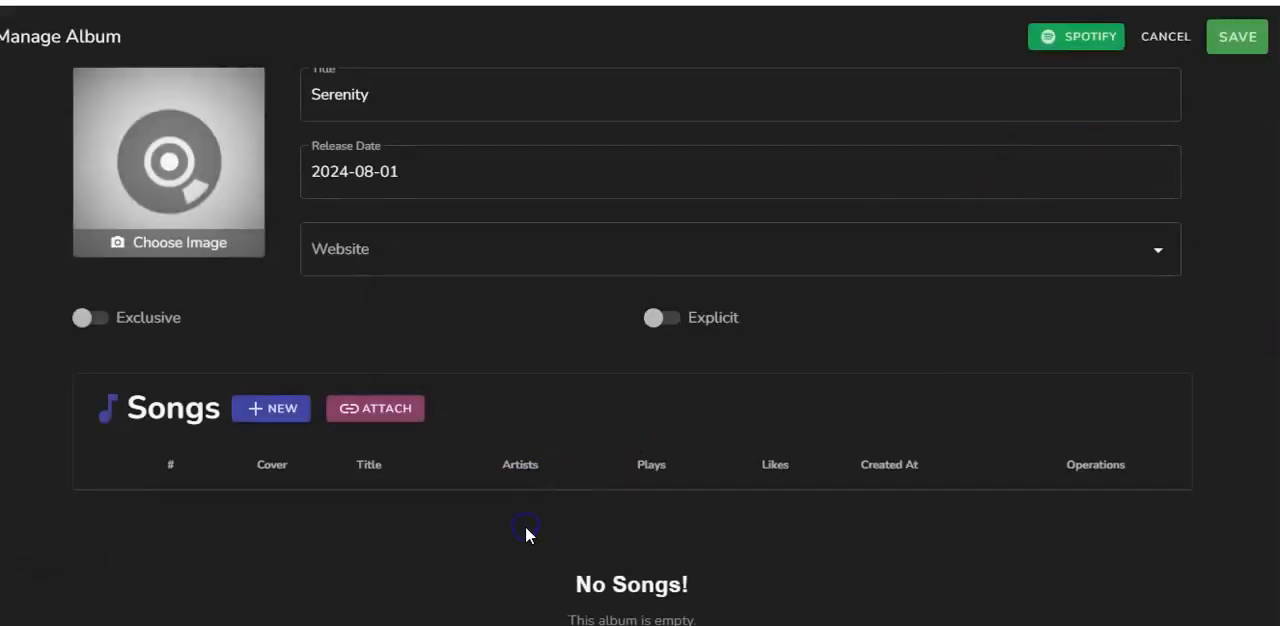
pyautogui.click(1168, 38)
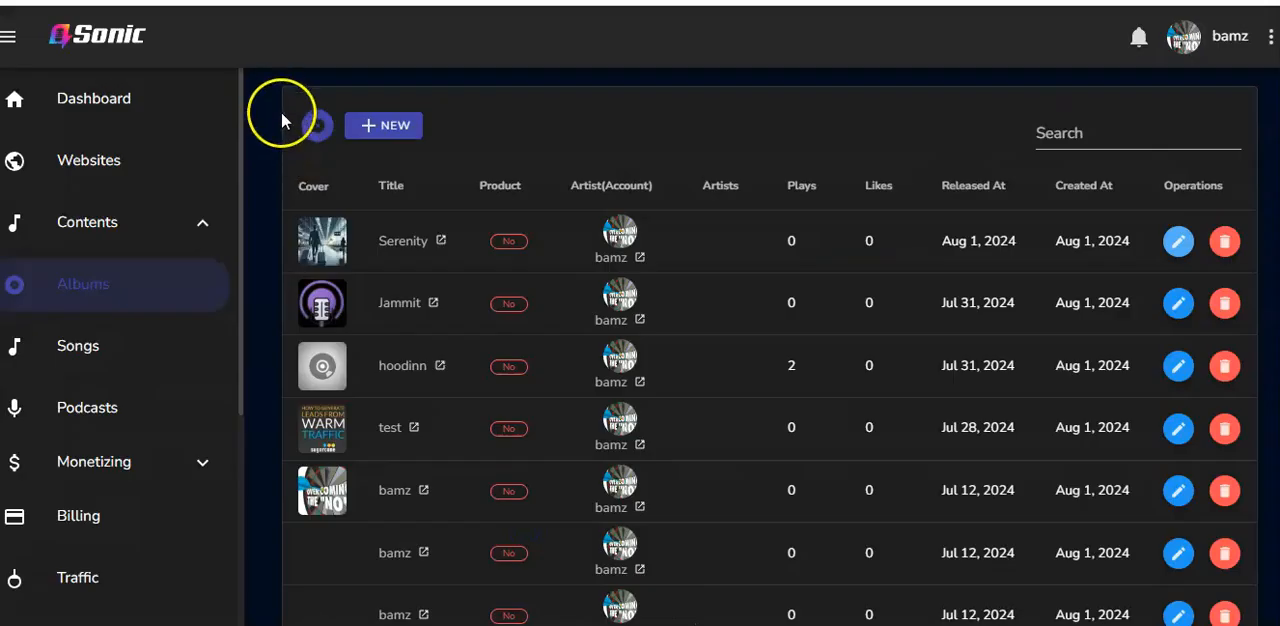
# Start a new song from the song list and attach the audio file Chris-Brown-Best-Ever-Ft-Maeta-(HiphopMood.com)
pyautogui.click(80, 348)
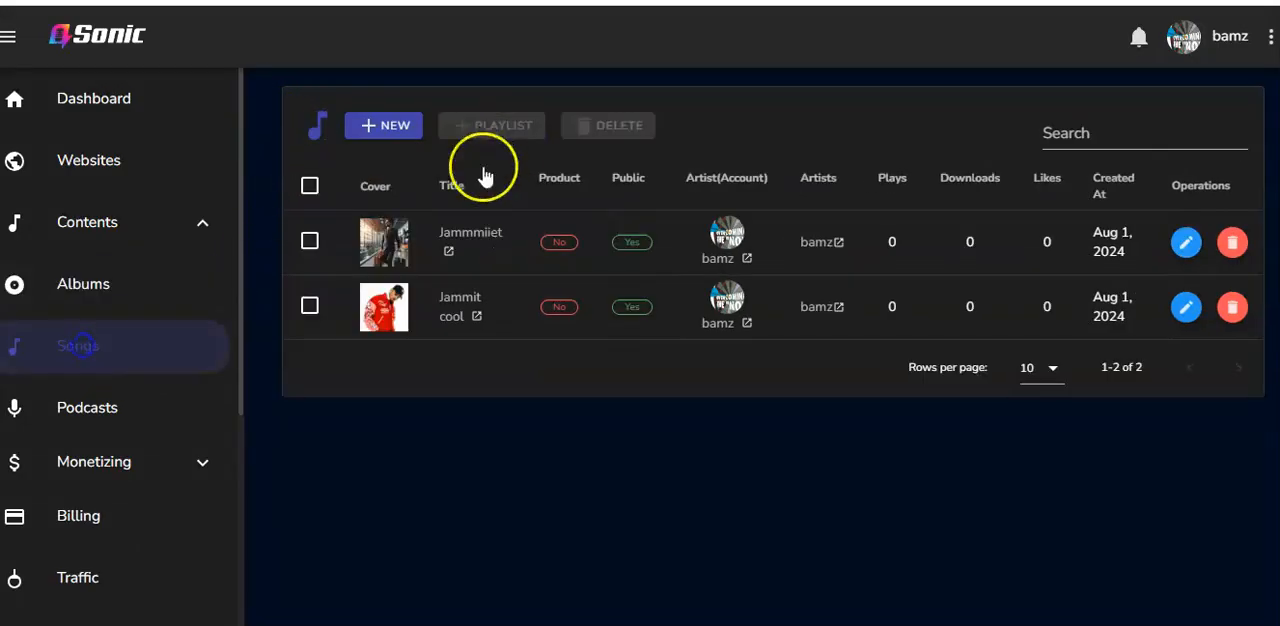
pyautogui.click(375, 135)
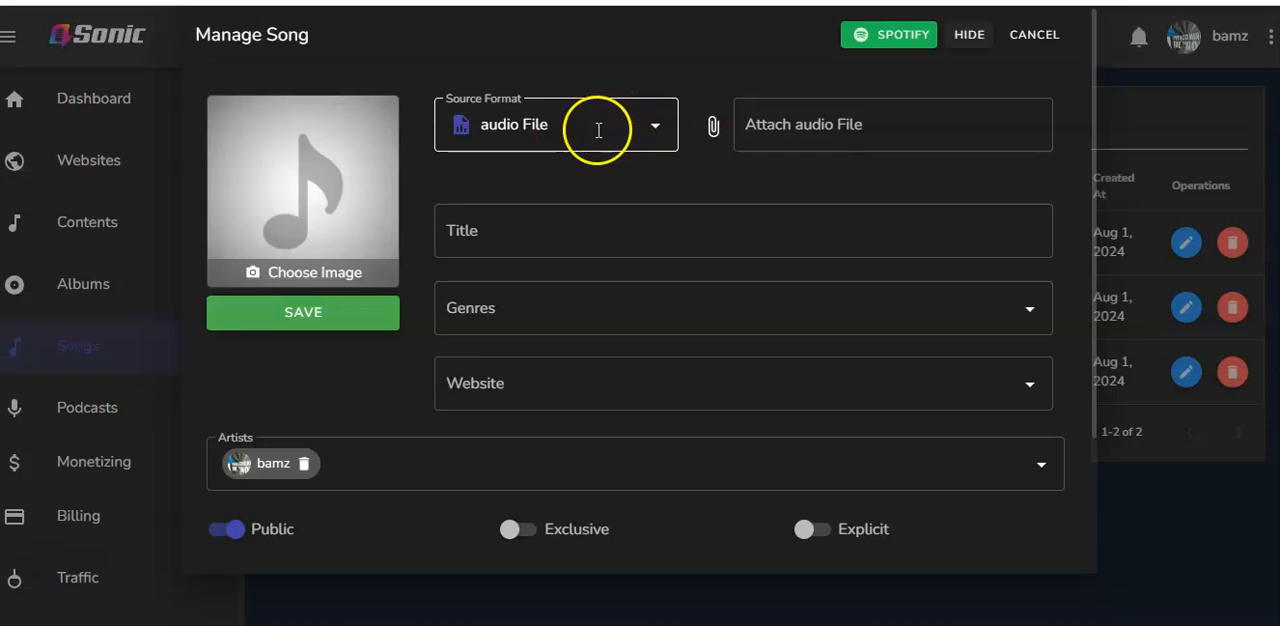
pyautogui.click(876, 128)
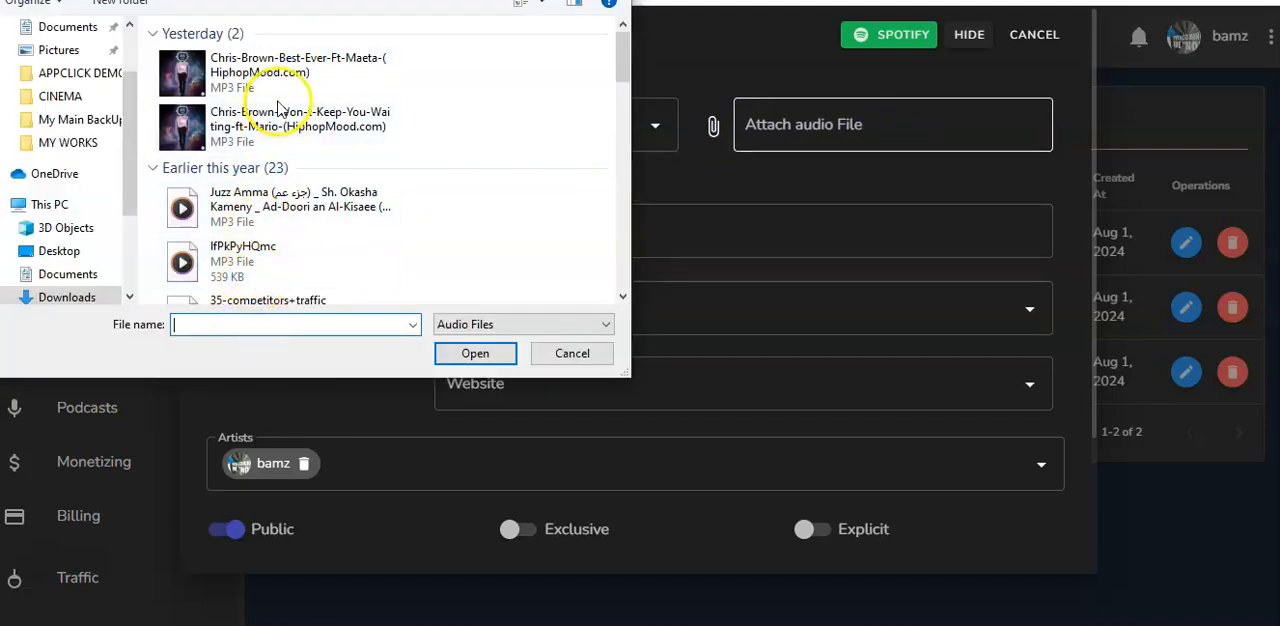
pyautogui.click(290, 68)
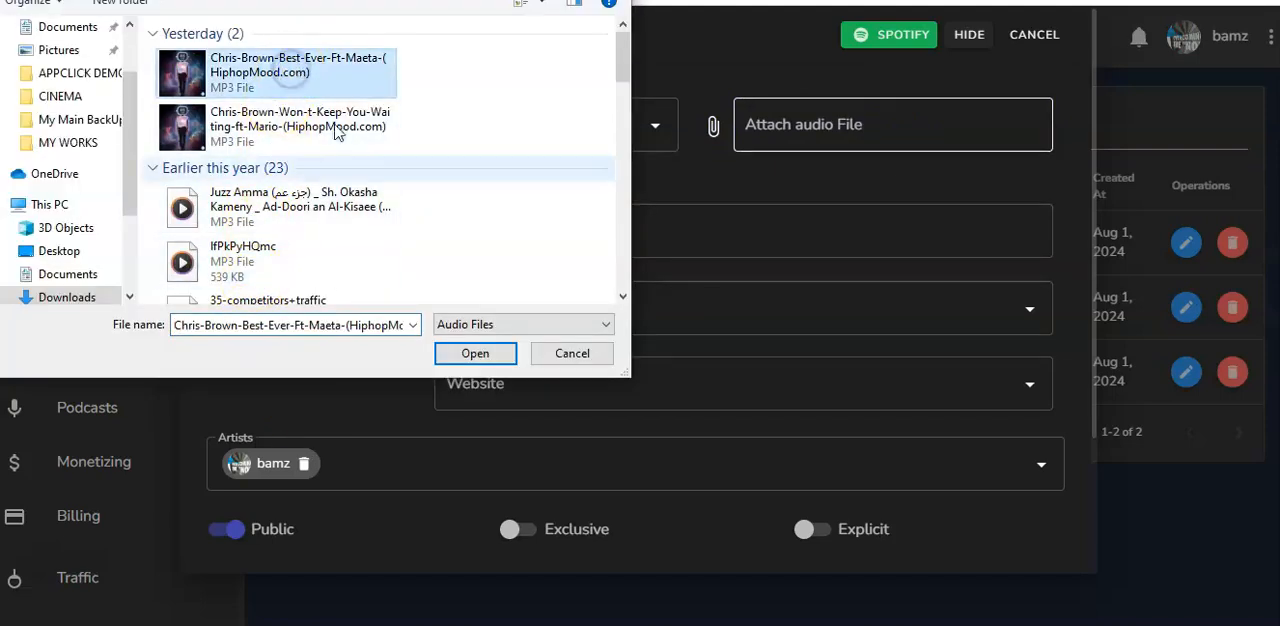
pyautogui.click(473, 356)
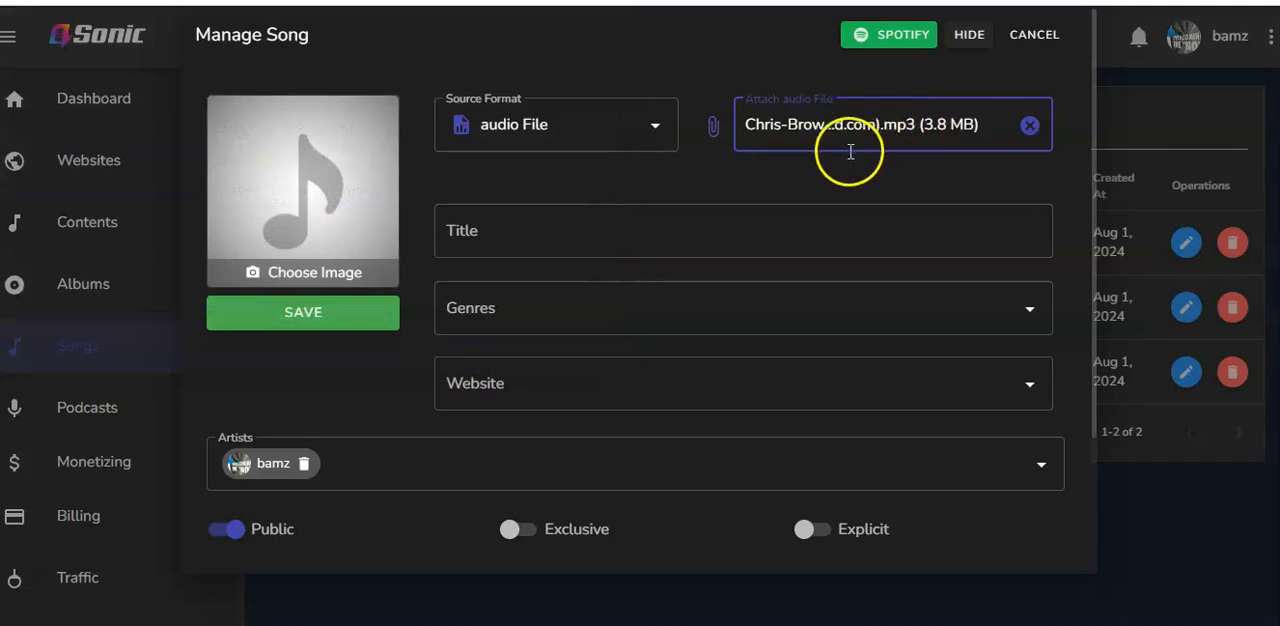
# Title the song Serene and assign it the genres Chill, K Pop and Hip Hop
pyautogui.click(518, 236)
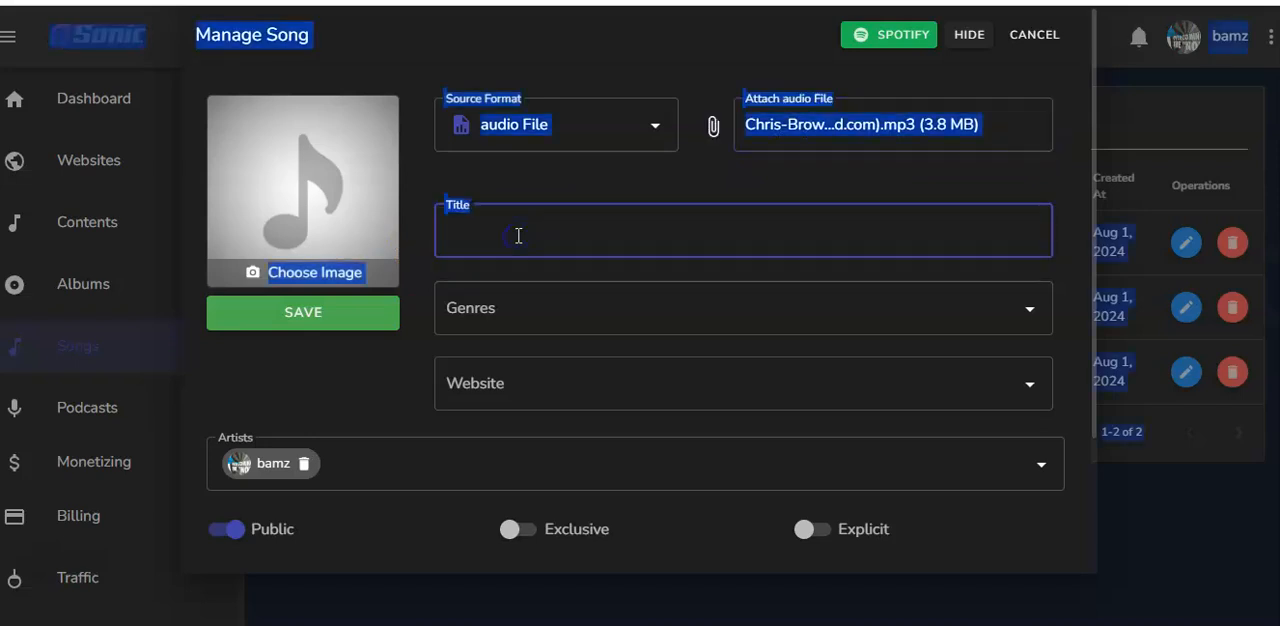
pyautogui.write('Serene')
pyautogui.press('Tab')
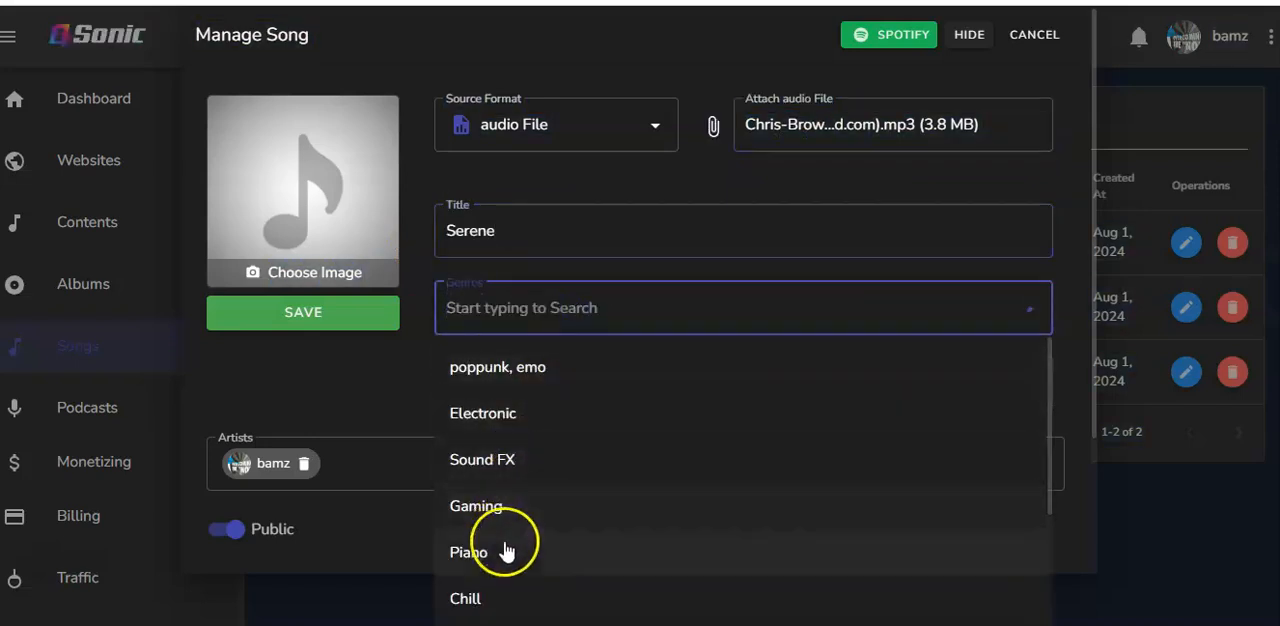
pyautogui.click(500, 597)
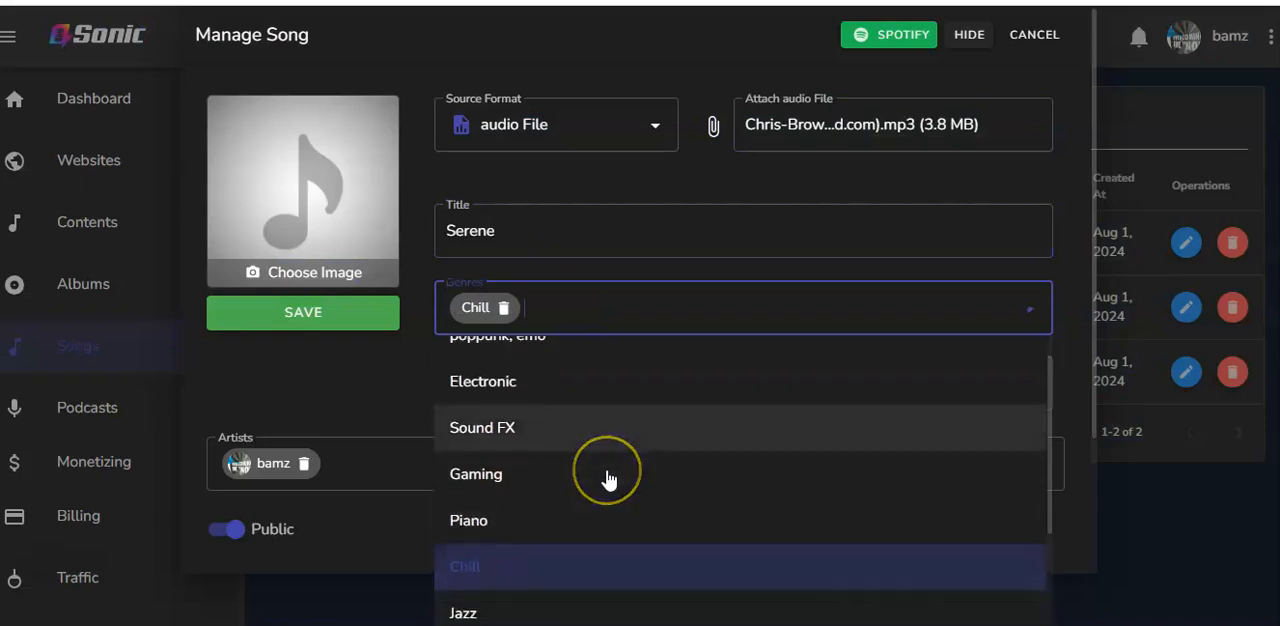
pyautogui.scroll(-2, 608, 480)
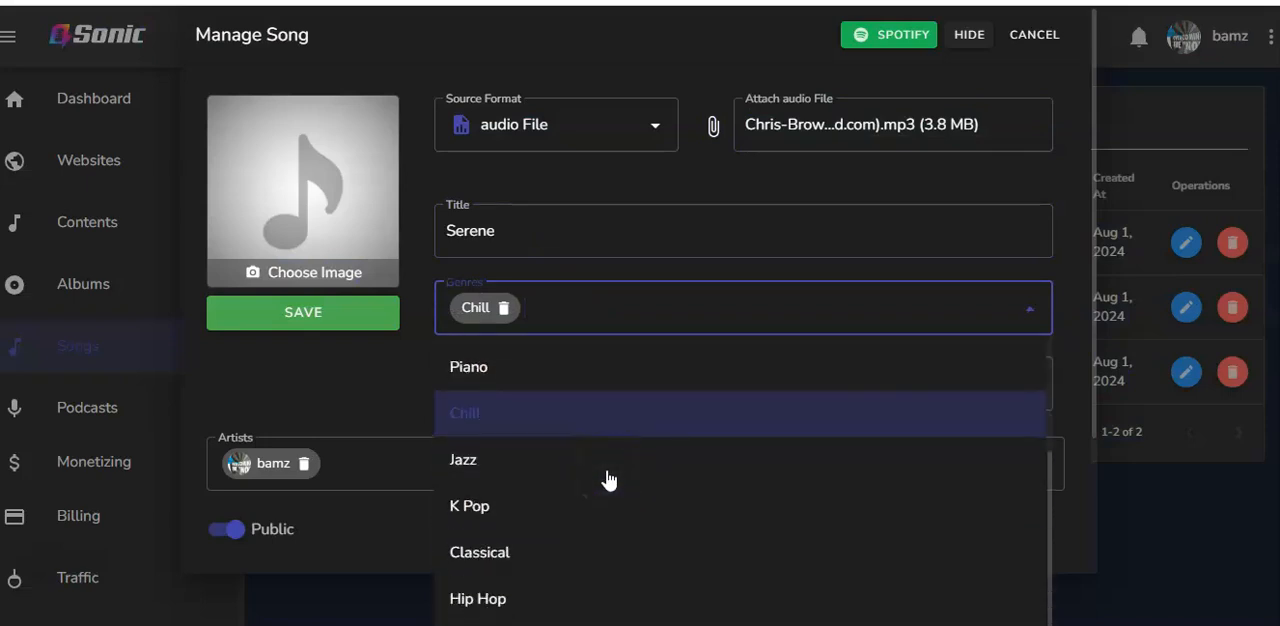
pyautogui.click(554, 508)
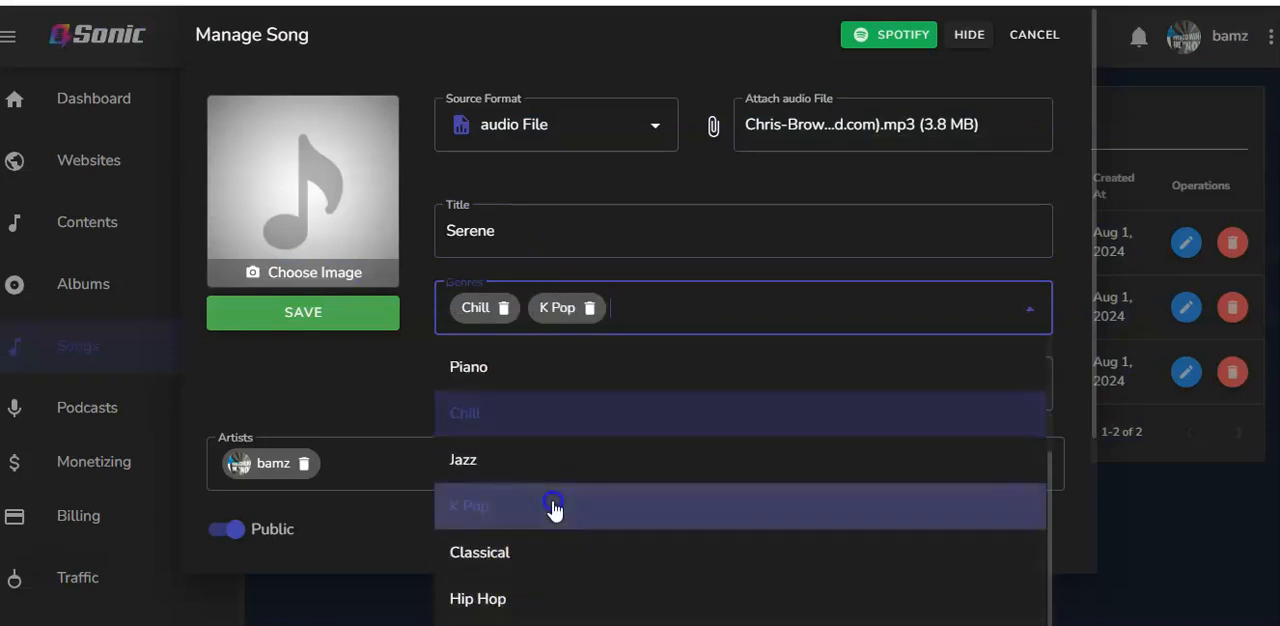
pyautogui.click(539, 602)
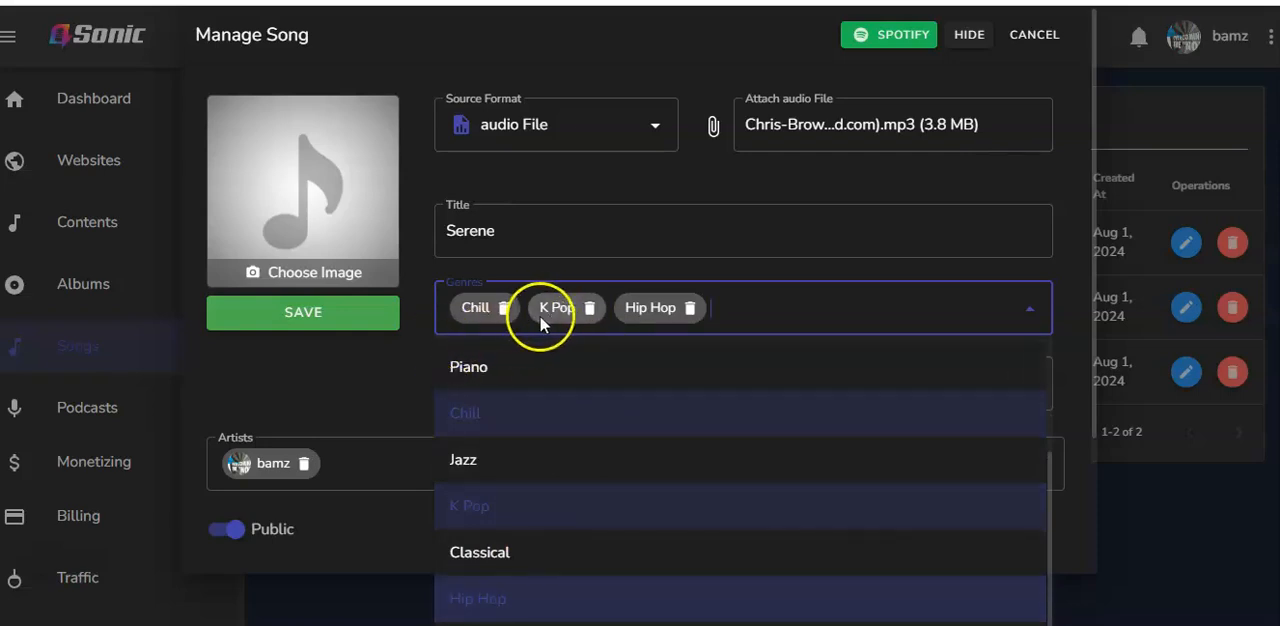
# Remove the K Pop genre from the song and assign the song to the Webjamm website
pyautogui.click(589, 308)
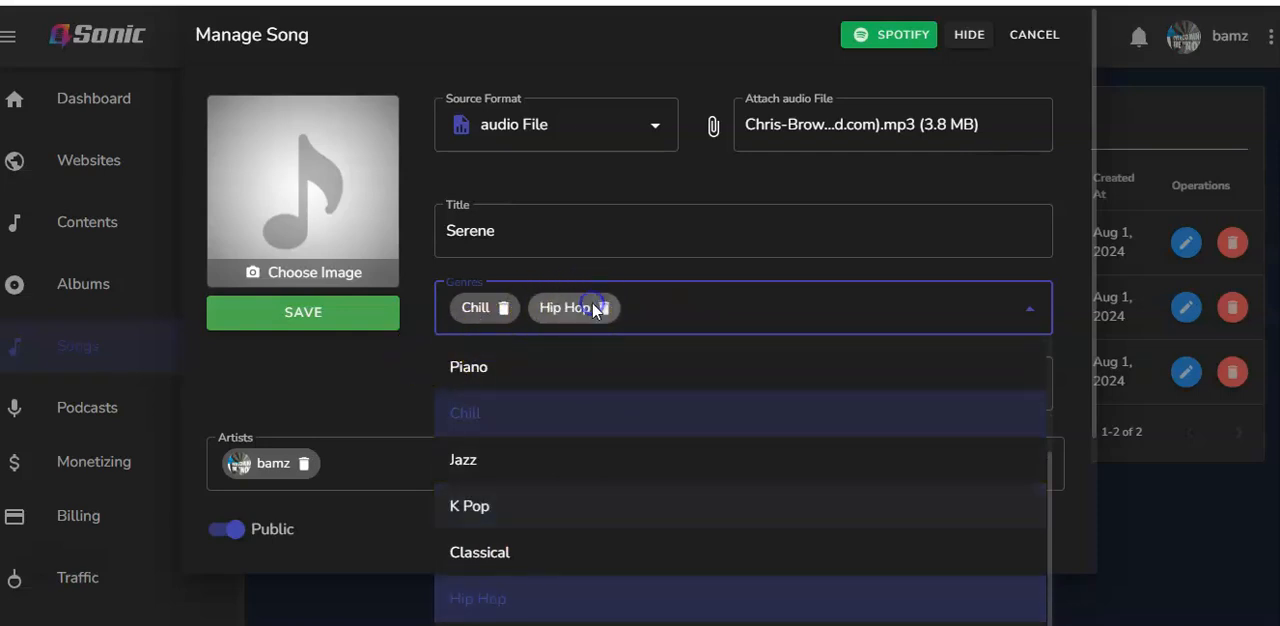
pyautogui.click(394, 363)
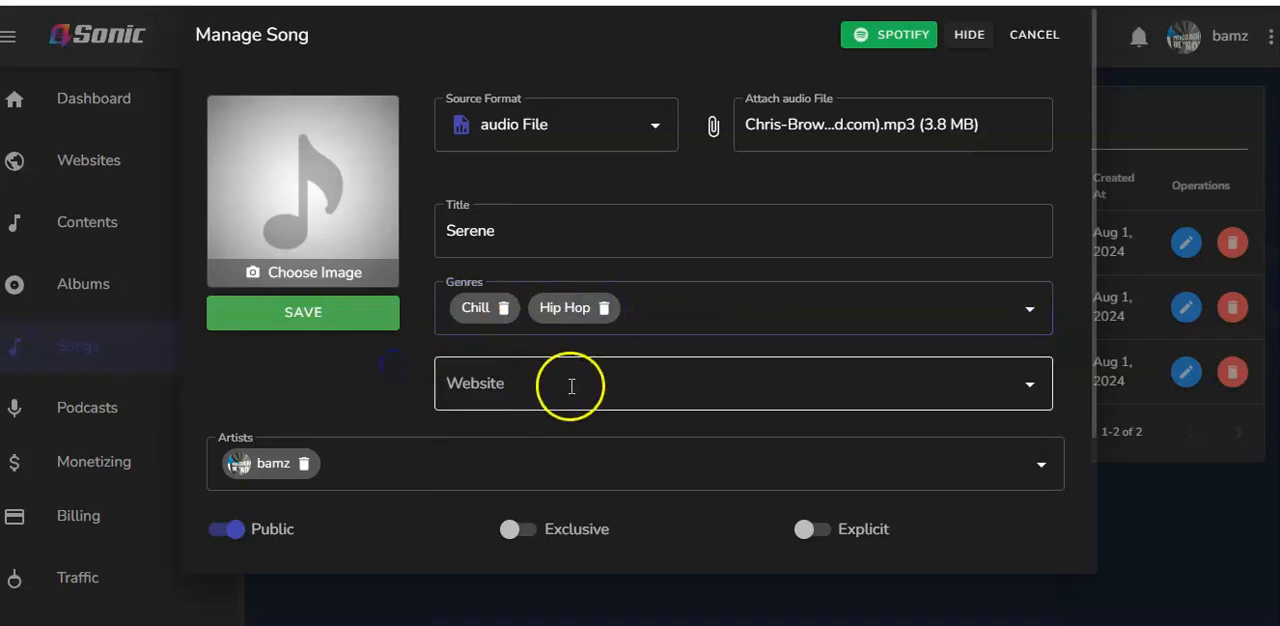
pyautogui.click(745, 388)
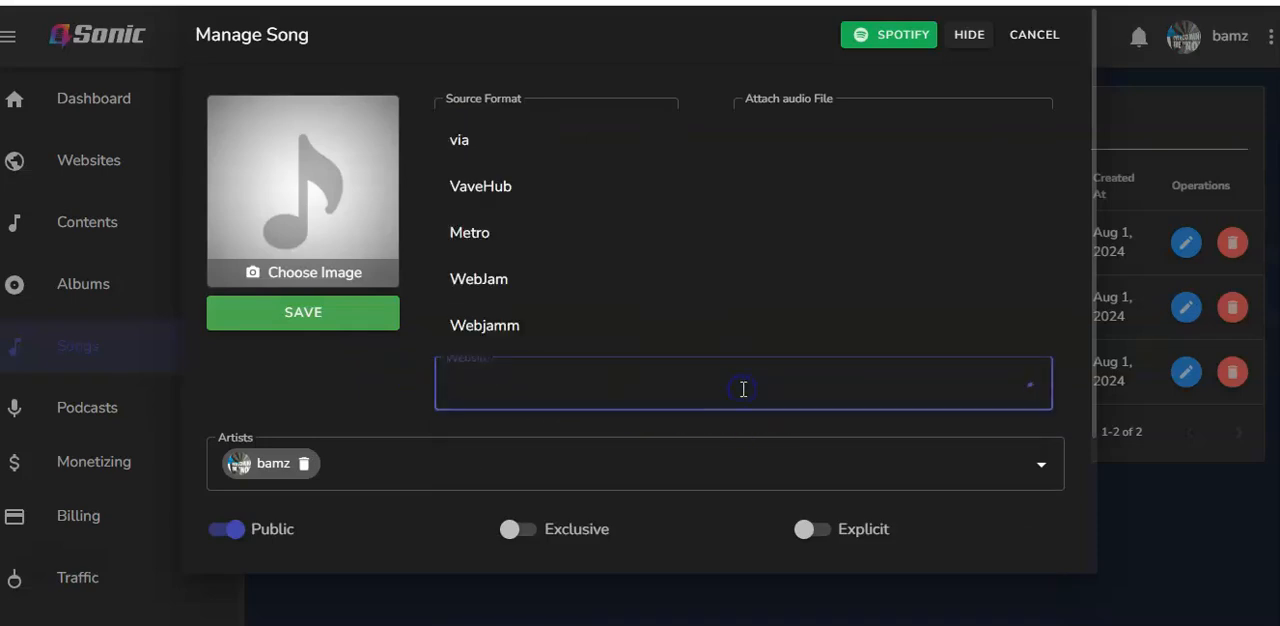
pyautogui.click(597, 322)
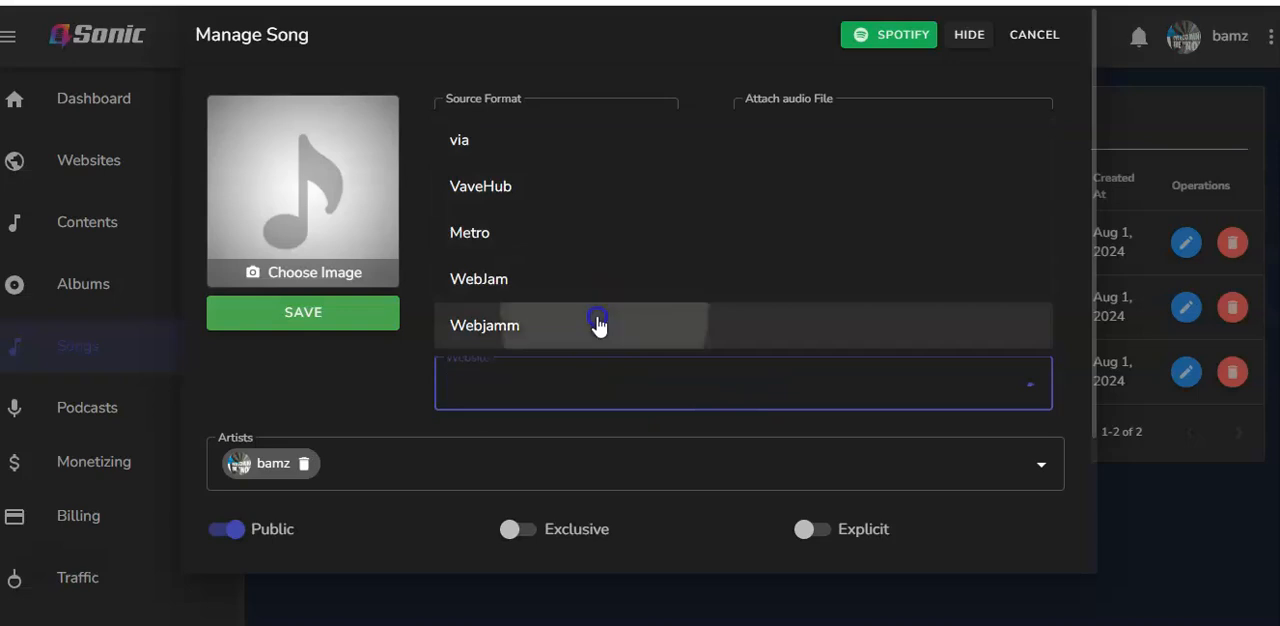
pyautogui.click(341, 399)
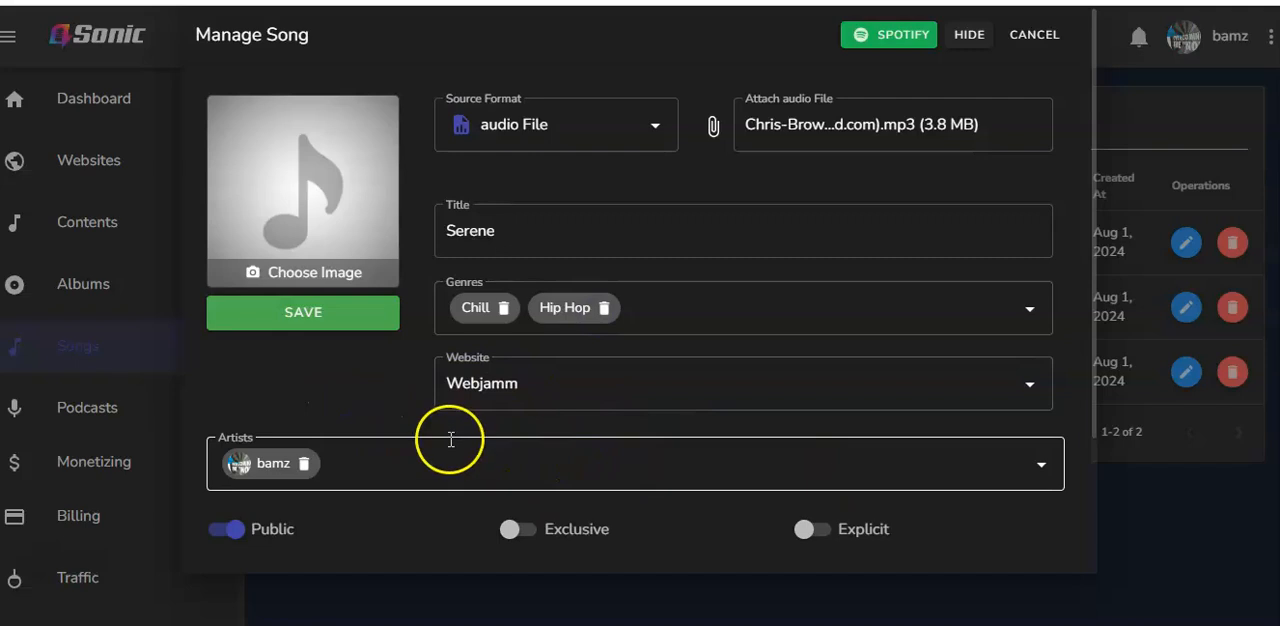
# Mark the song as explicit, with the exclusive option switched off
pyautogui.scroll(-2, 451, 440)
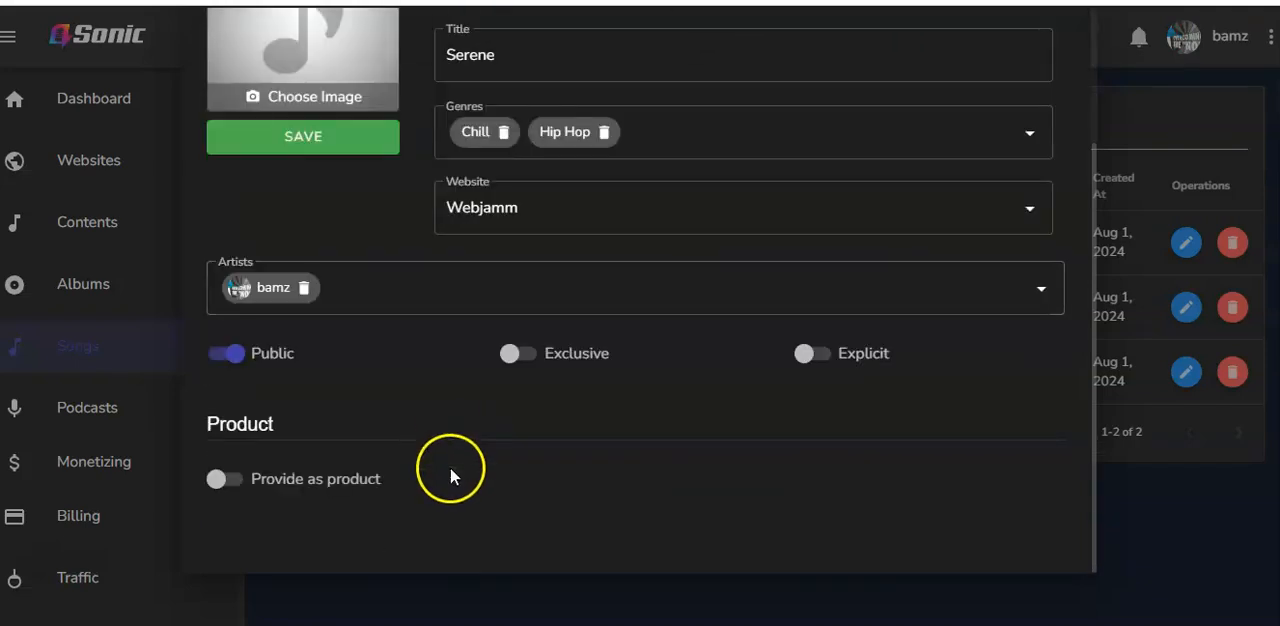
pyautogui.click(512, 358)
pyautogui.click(798, 355)
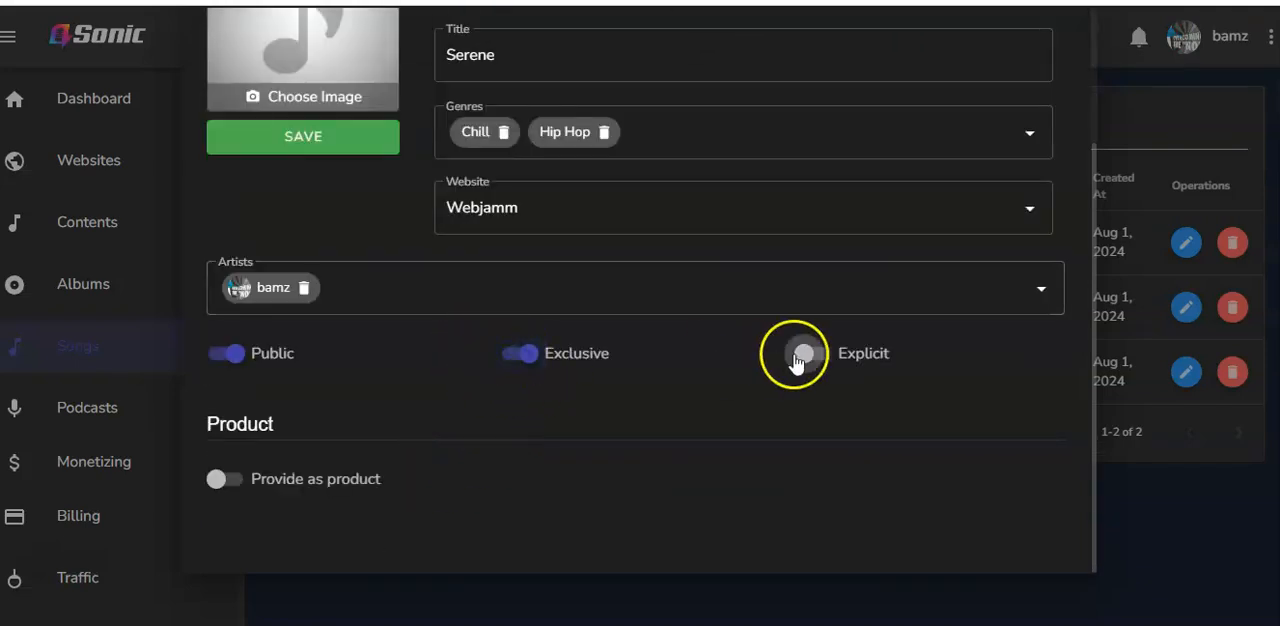
pyautogui.click(537, 355)
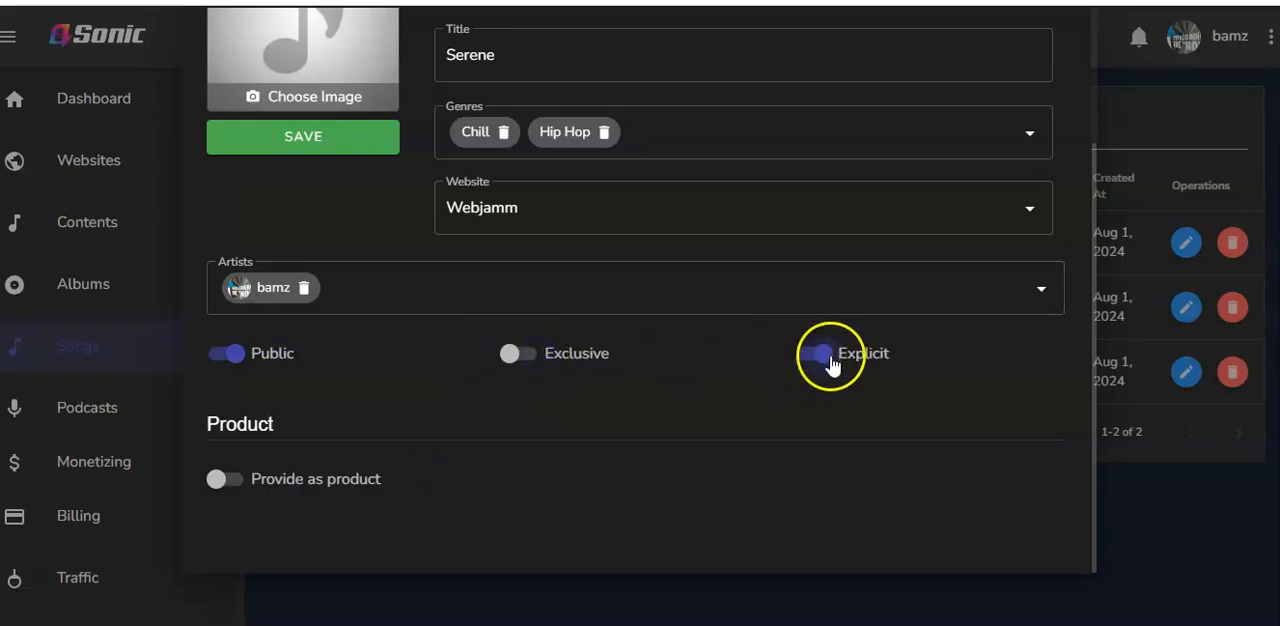
pyautogui.scroll(3, 825, 365)
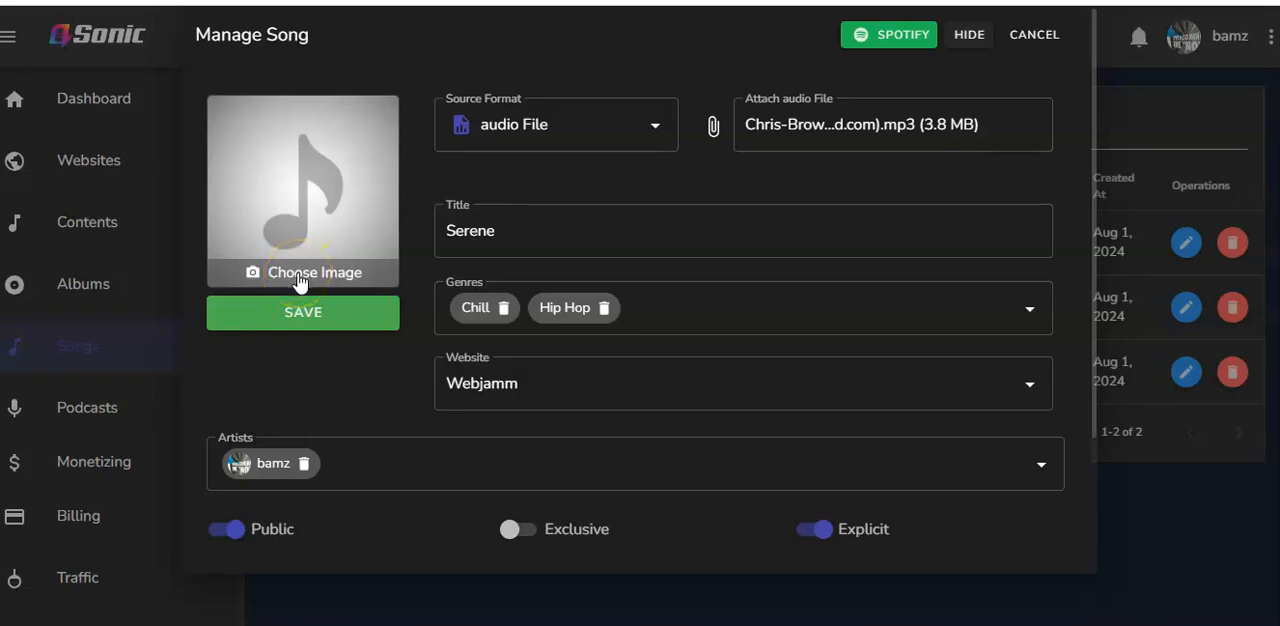
# Set the Designer picture as the song cover, extending the crop to the whole image, and save the song
pyautogui.click(300, 283)
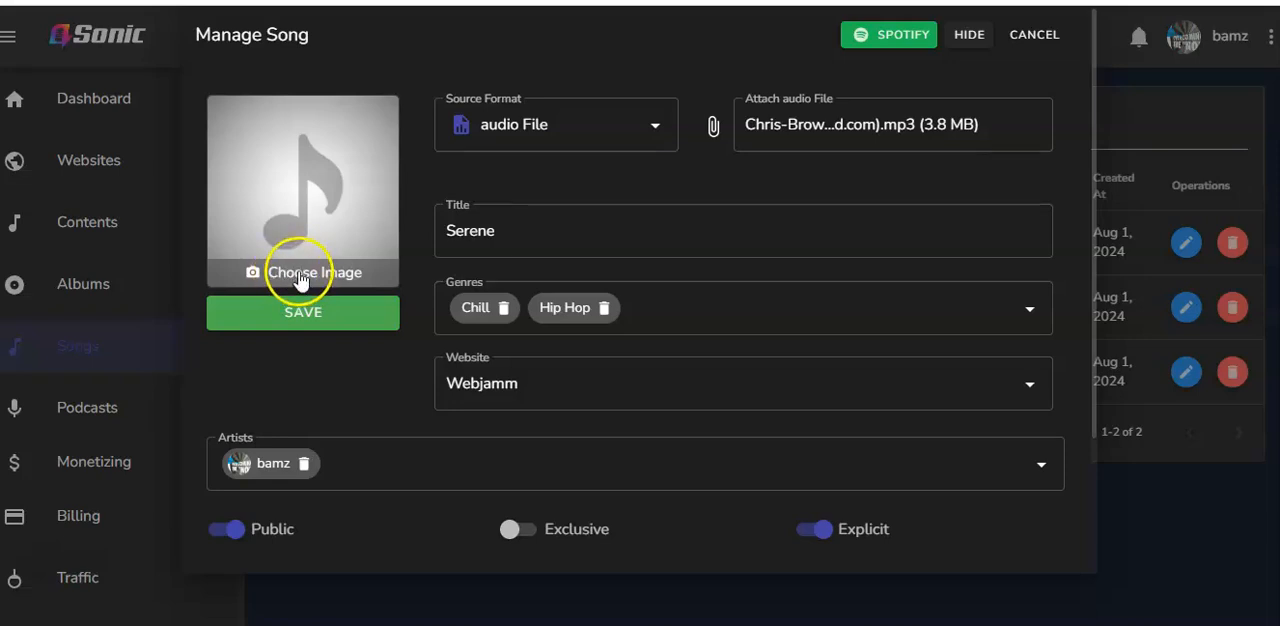
pyautogui.click(463, 356)
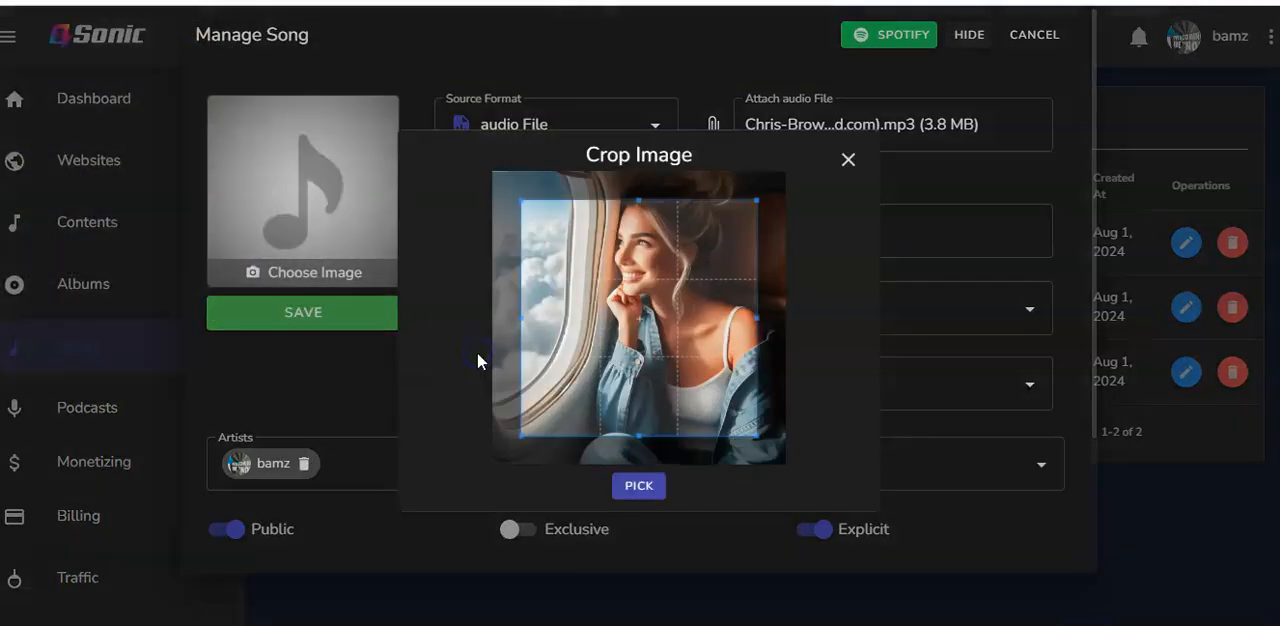
pyautogui.moveTo(588, 290); pyautogui.dragTo(611, 195)
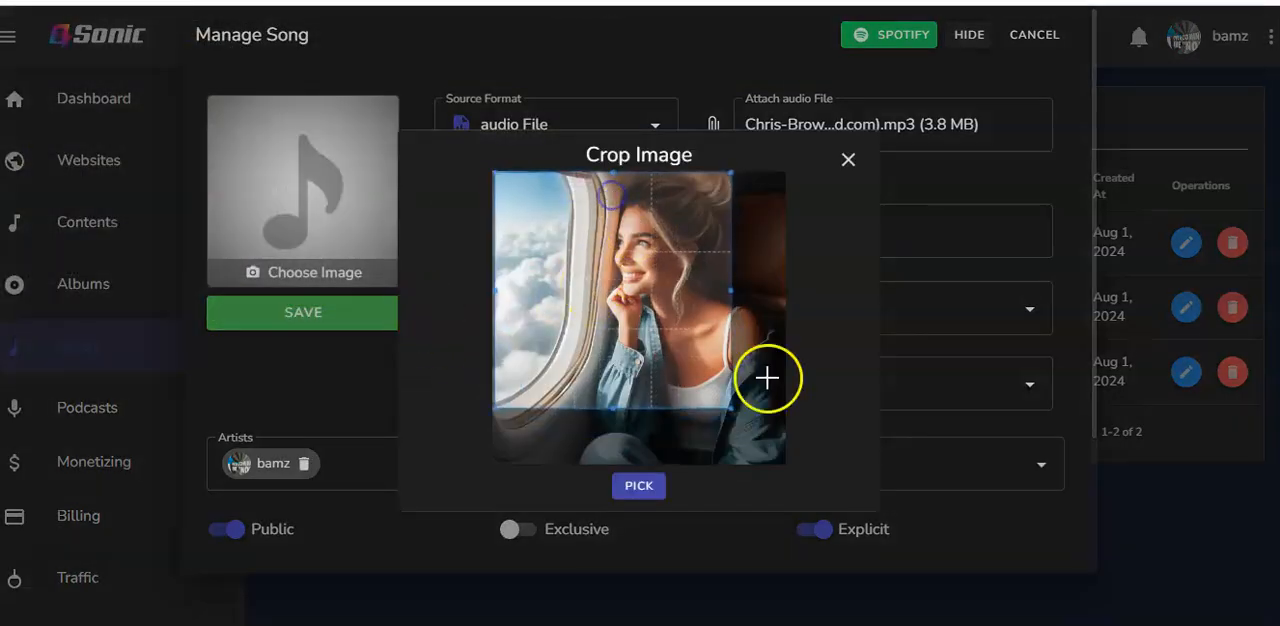
pyautogui.moveTo(732, 407); pyautogui.dragTo(790, 440)
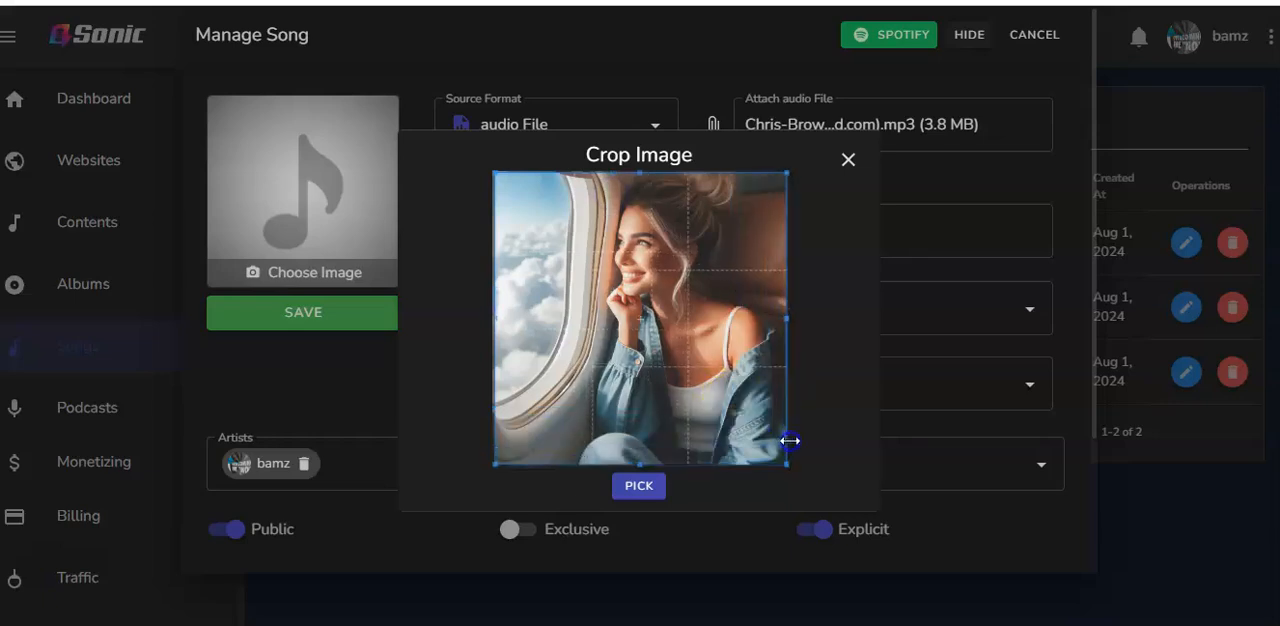
pyautogui.click(640, 485)
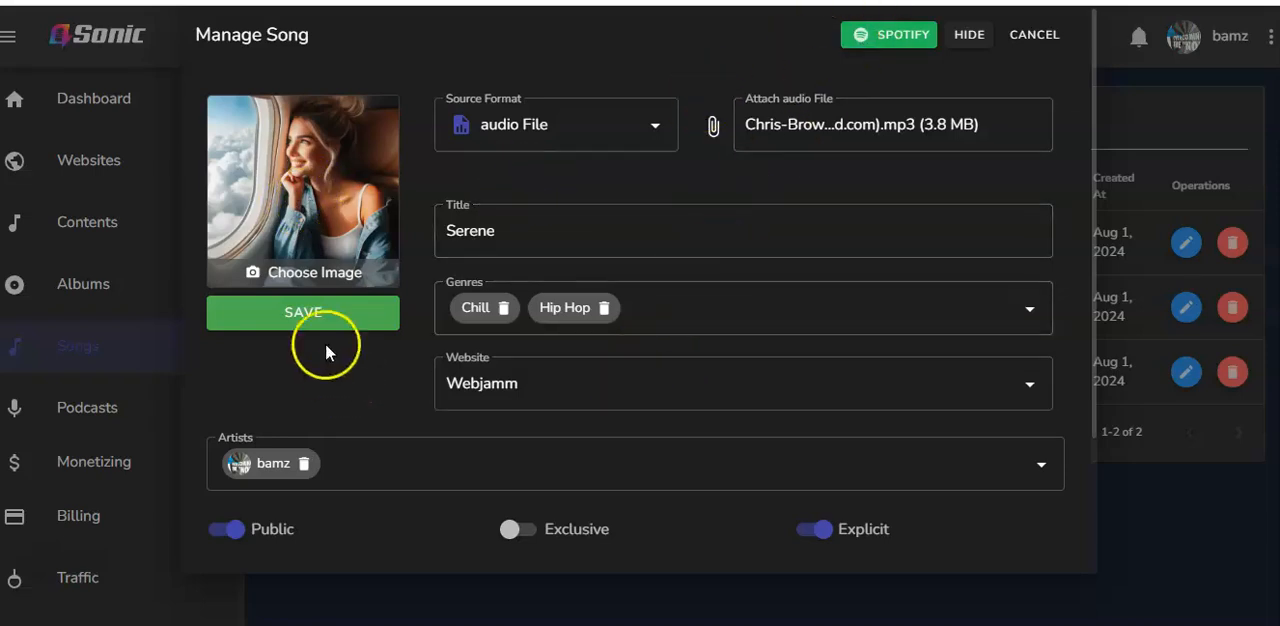
pyautogui.click(305, 318)
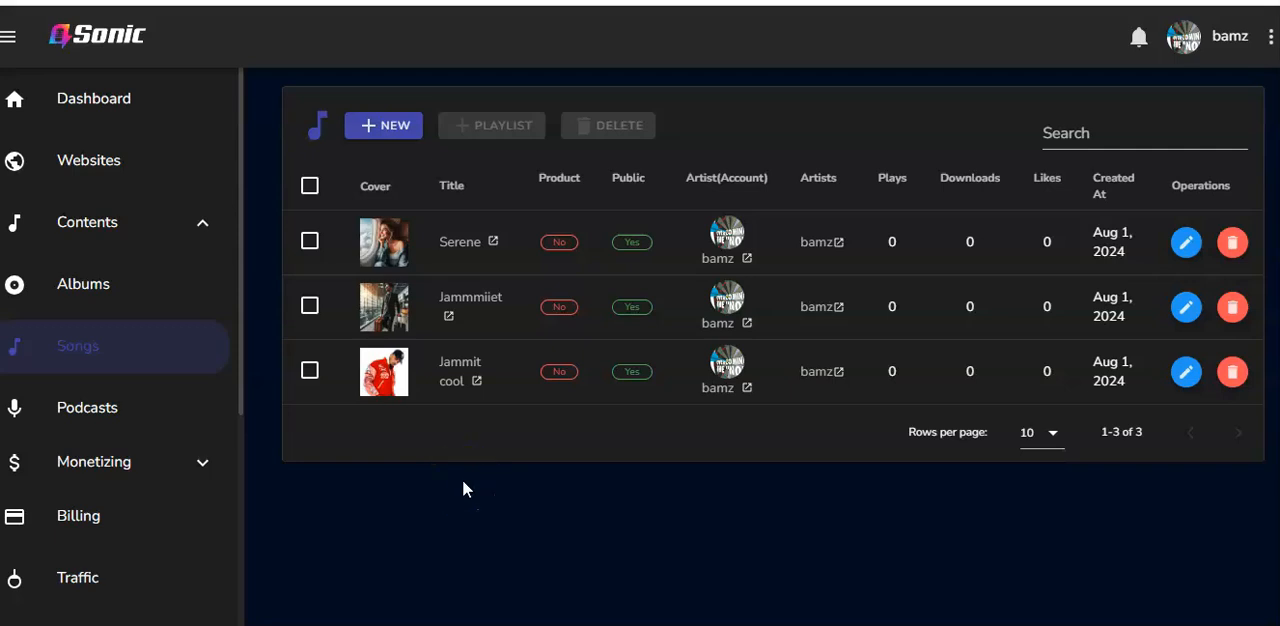
# Start a new podcast titled Weight Loss and assign it the Health genre
pyautogui.click(89, 417)
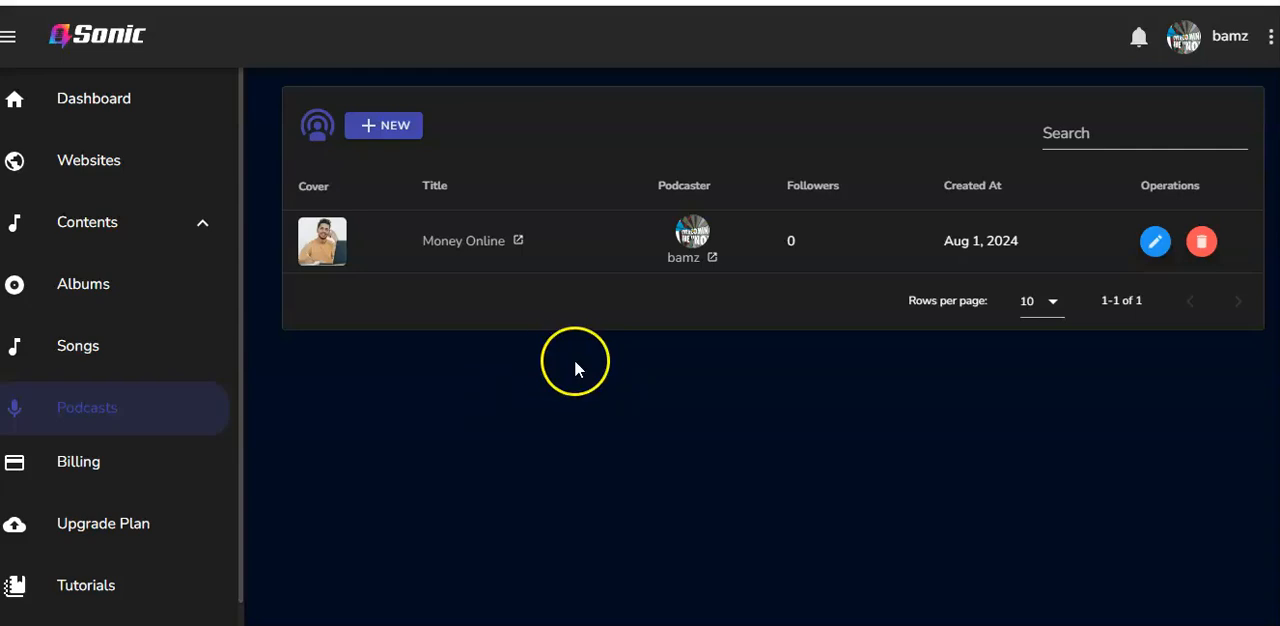
pyautogui.click(387, 126)
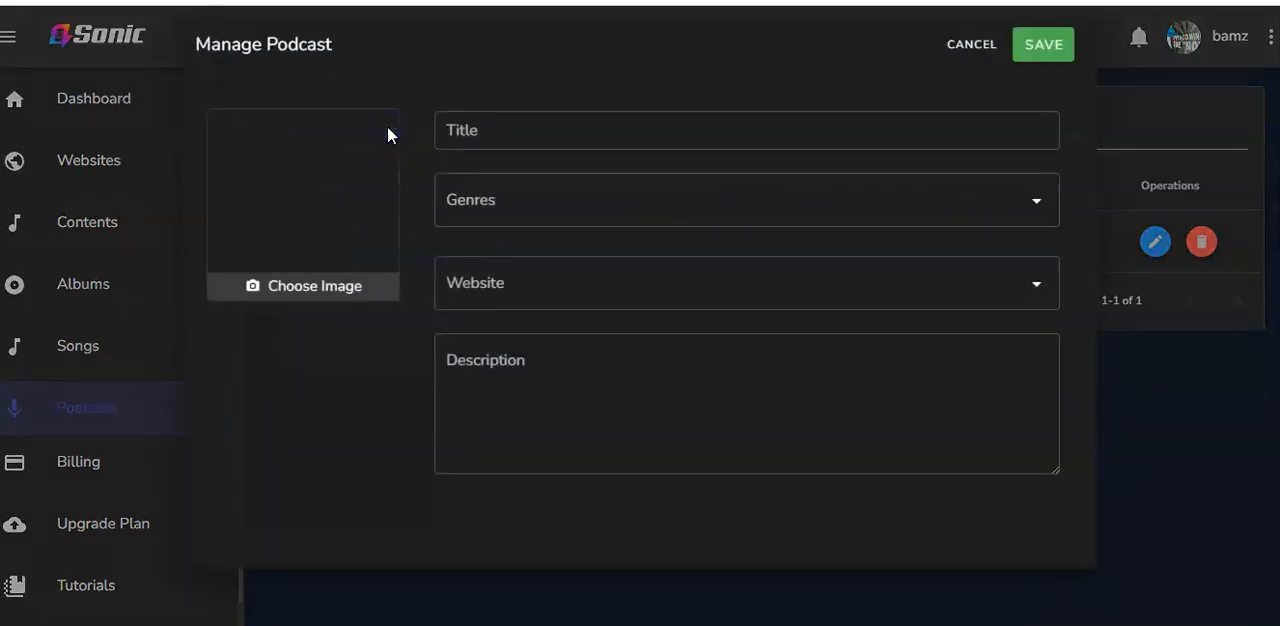
pyautogui.click(739, 137)
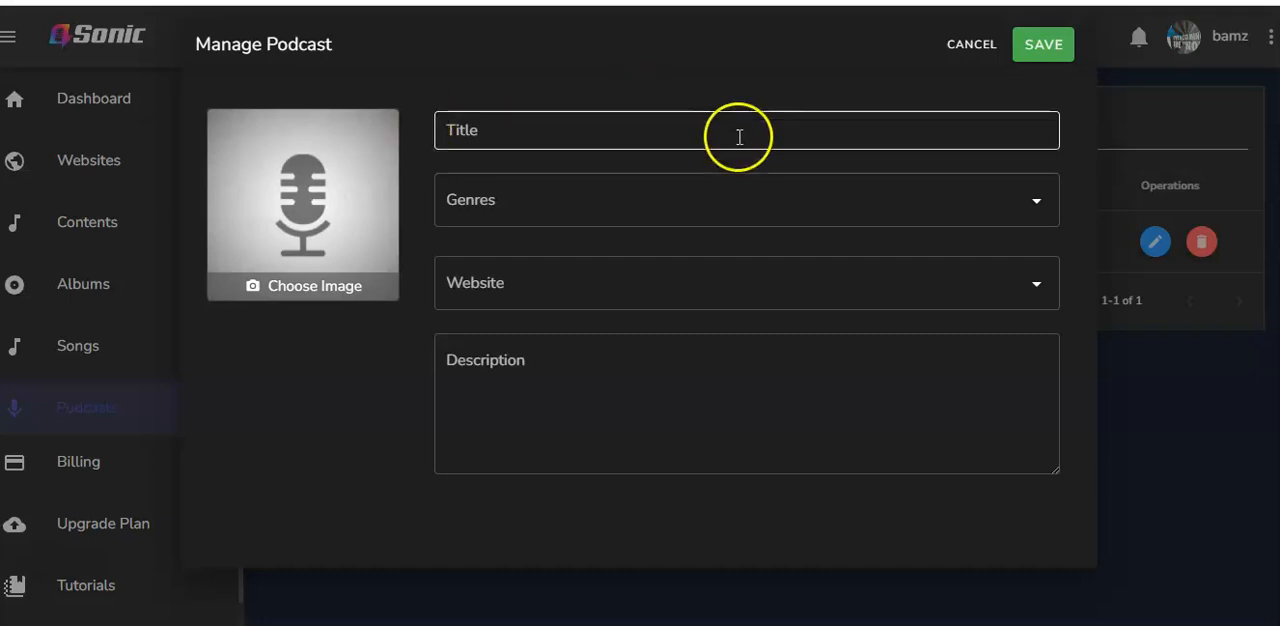
pyautogui.click(684, 132)
pyautogui.write('Weight Loss')
pyautogui.click(560, 200)
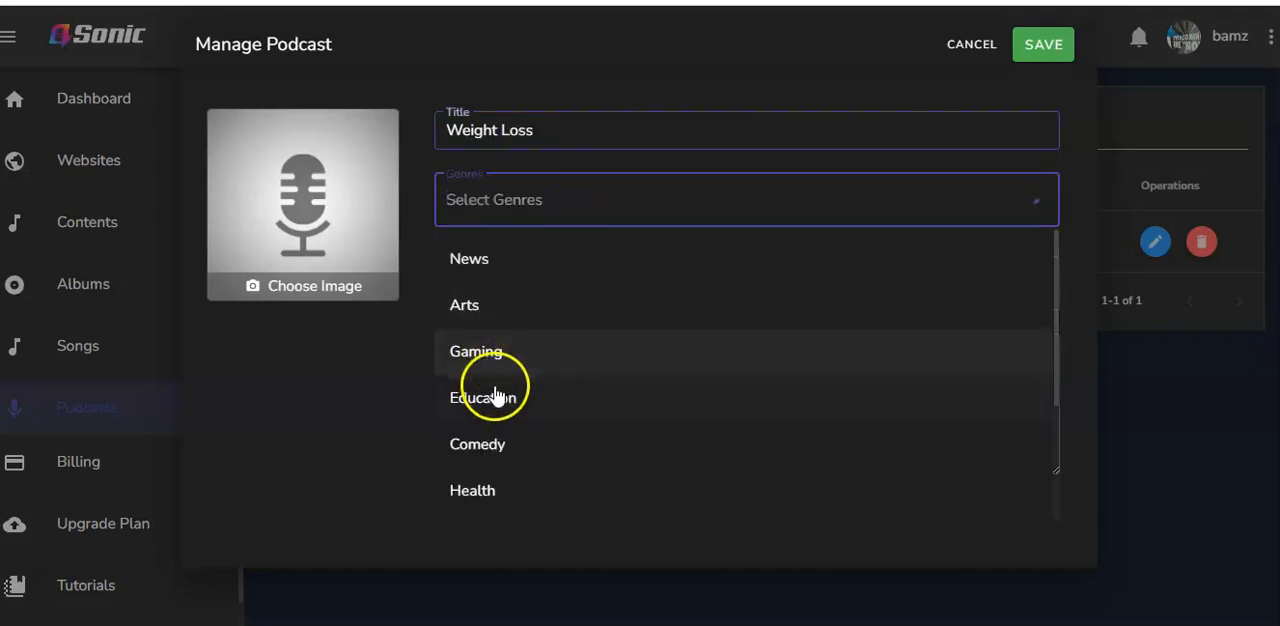
pyautogui.click(498, 488)
pyautogui.click(390, 367)
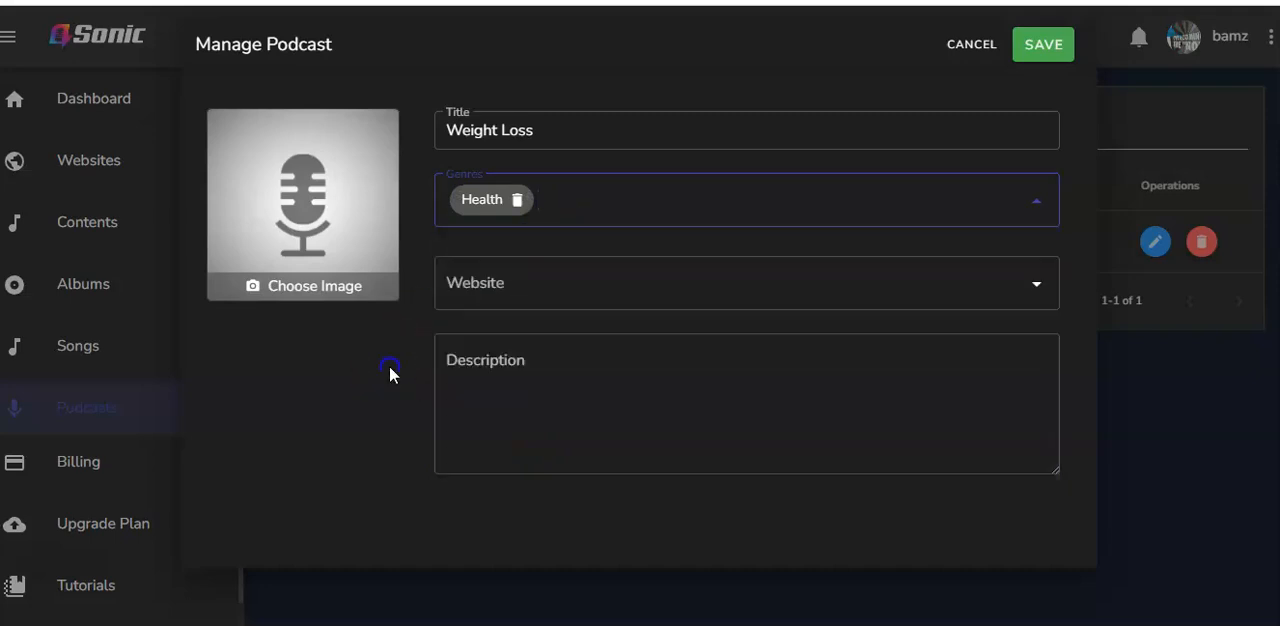
# Assign the podcast to the Webjamm website and describe it as "This podcasts assists you with tips on how to lose weight real quick."
pyautogui.click(631, 277)
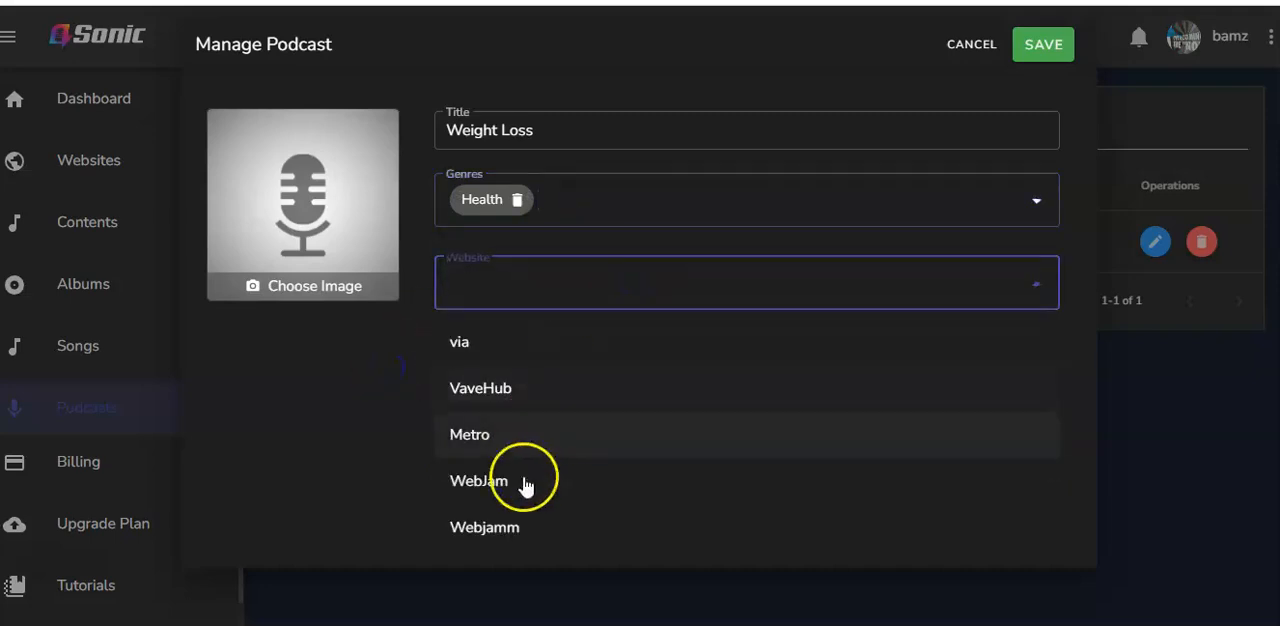
pyautogui.click(507, 533)
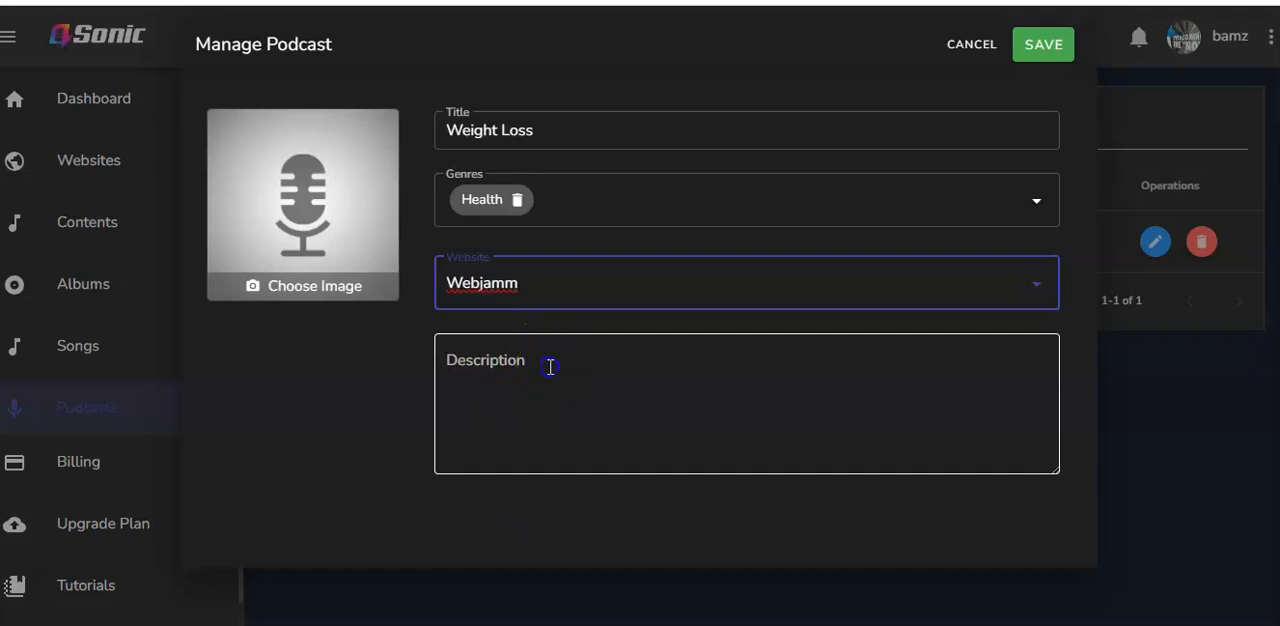
pyautogui.click(550, 367)
pyautogui.write('This podcasts assists you with tips on how to lose weight real quick.')
# Set the effective weightloss tips picture as the podcast cover, cropped around the woman drinking water, and save the podcast
pyautogui.click(314, 286)
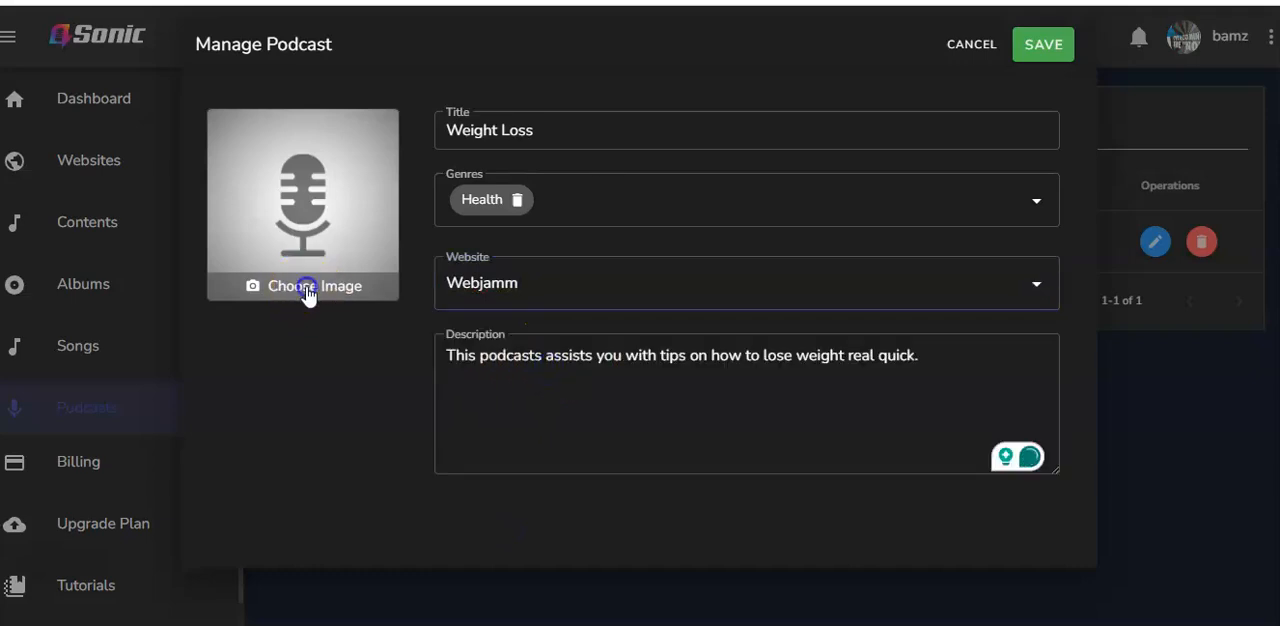
pyautogui.click(475, 355)
pyautogui.moveTo(600, 343); pyautogui.dragTo(641, 282)
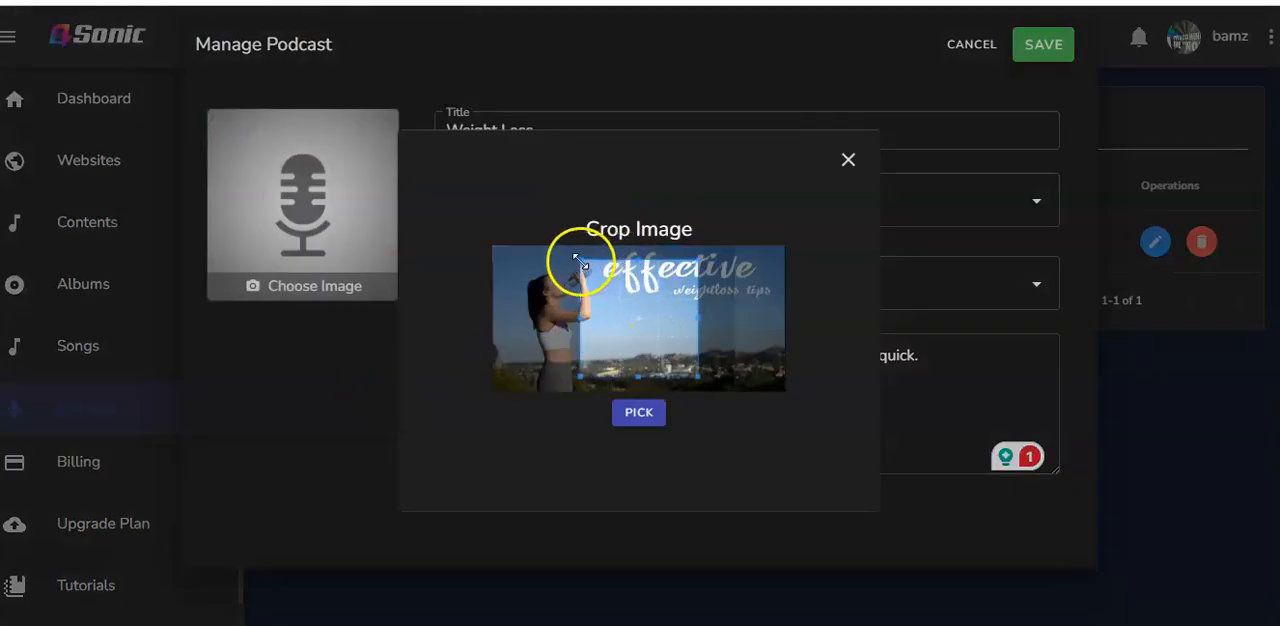
pyautogui.click(638, 412)
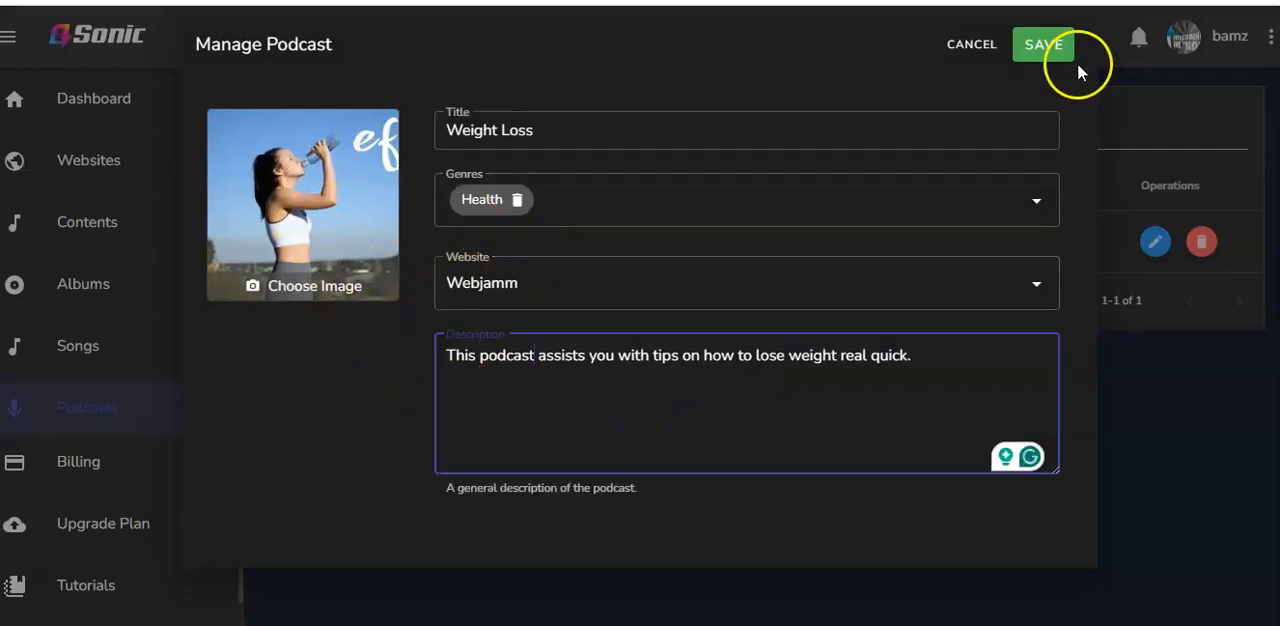
pyautogui.click(1042, 46)
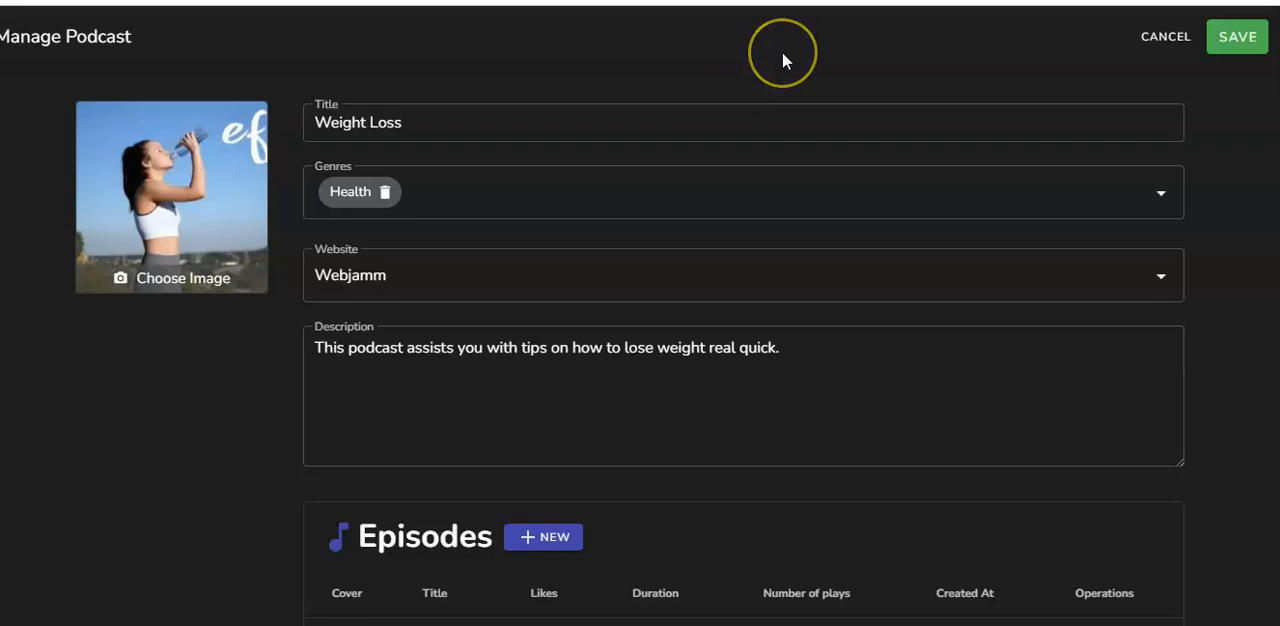
# Add an episode to the Weight Loss podcast with the audio file 2019-02-25...sliyan.mp3 and title it Weight Loss One
pyautogui.scroll(-2, 782, 60)
pyautogui.scroll(2, 782, 60)
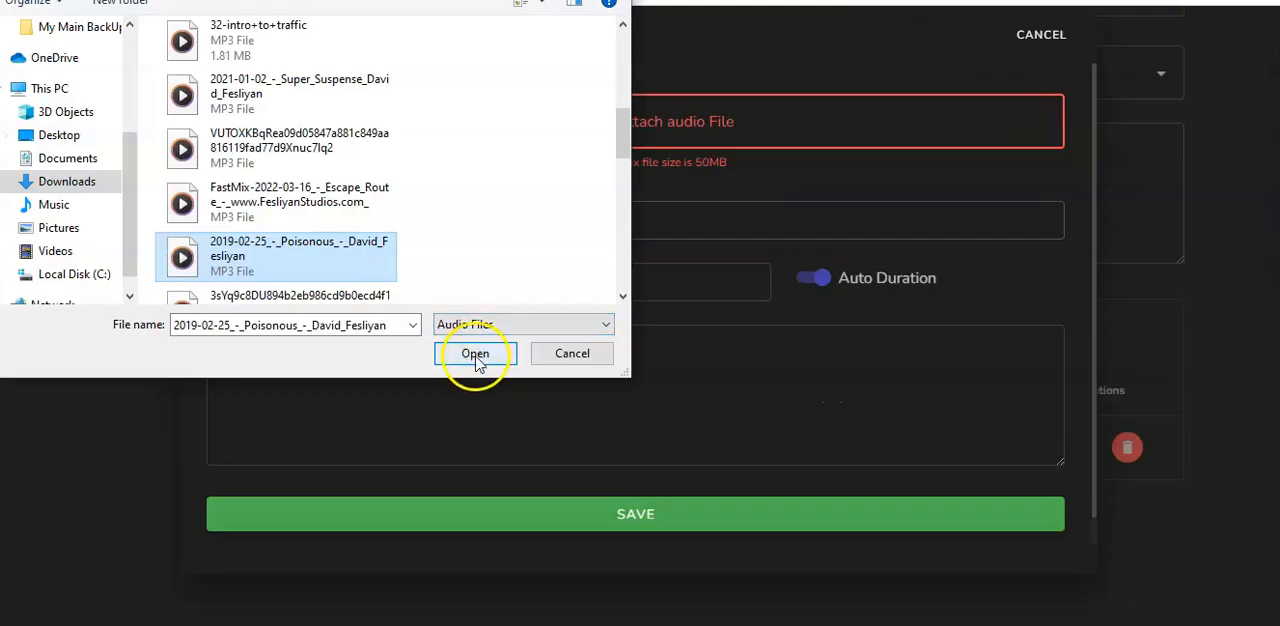
pyautogui.click(477, 352)
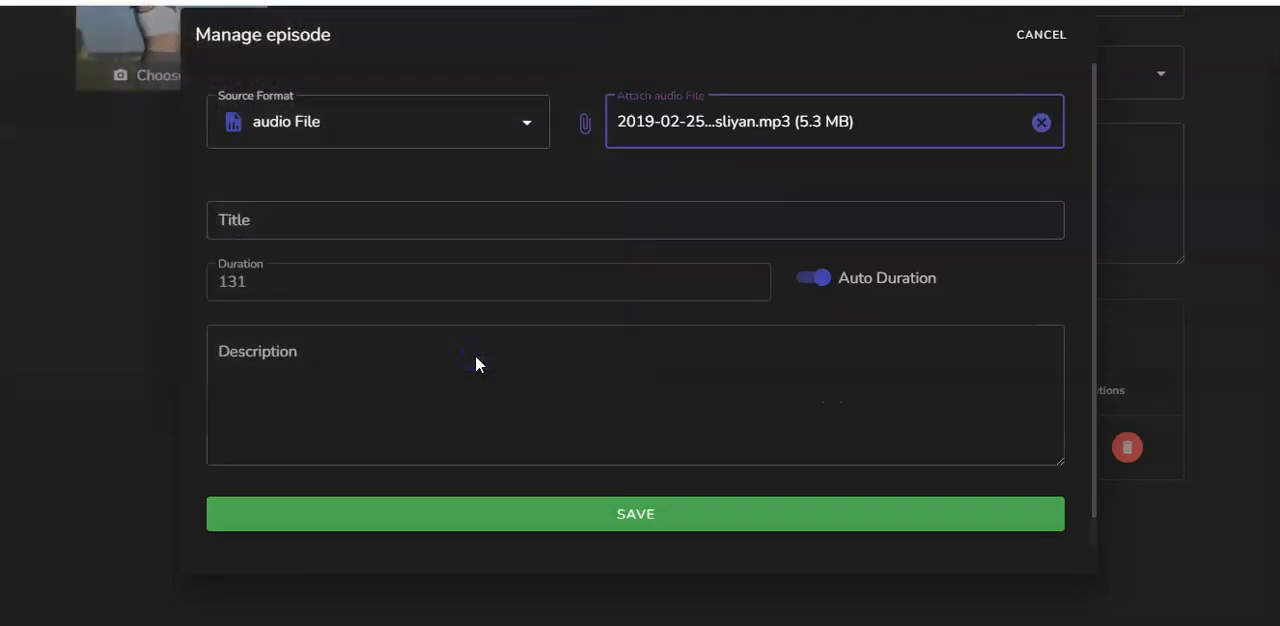
pyautogui.click(766, 210)
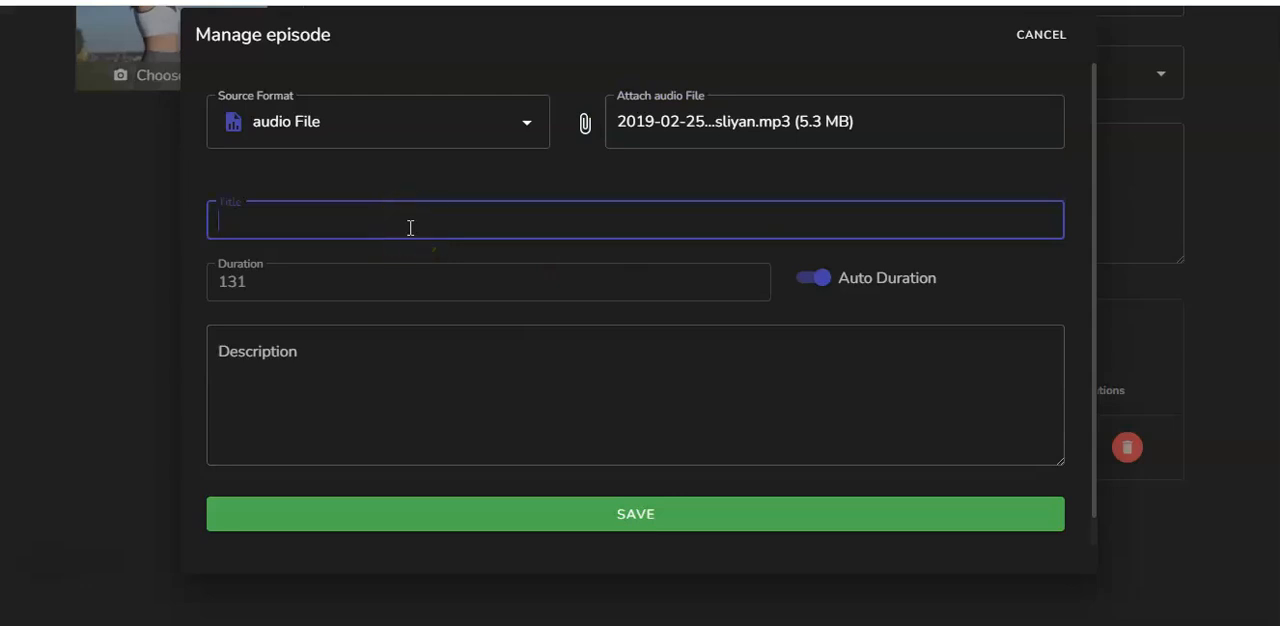
pyautogui.write('Weight Loss One')
pyautogui.click(337, 284)
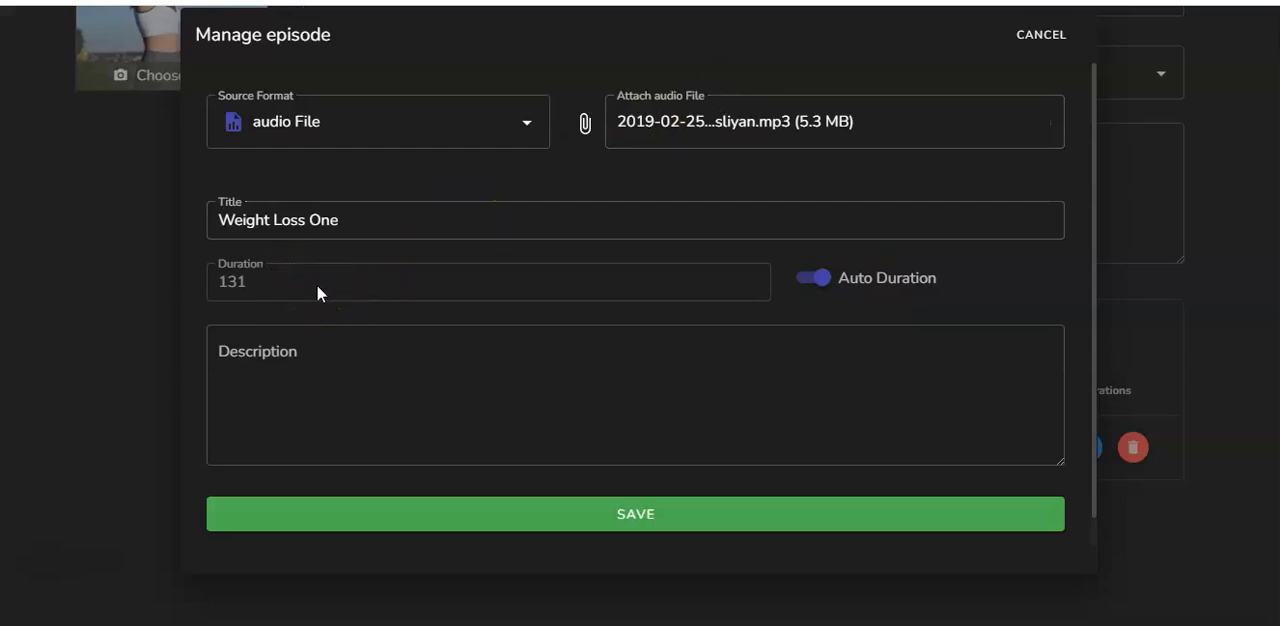
# Describe the episode as "The first episode helps you with exercises that simple to do." and save it
pyautogui.click(228, 368)
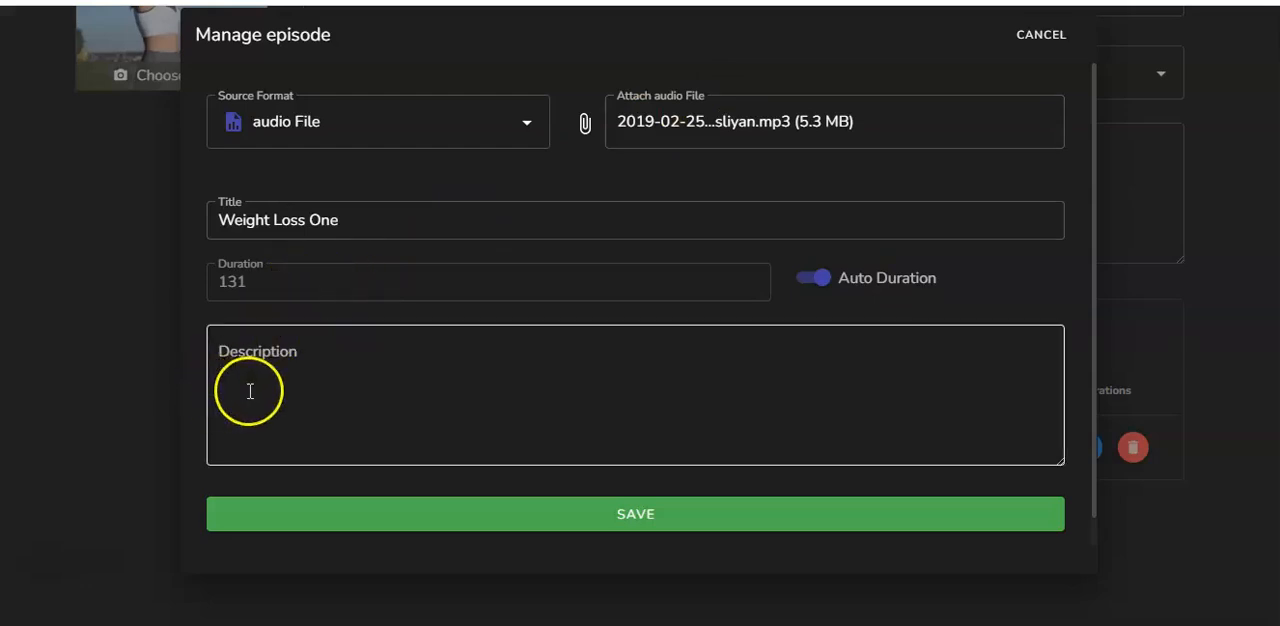
pyautogui.click(314, 366)
pyautogui.write('The first')
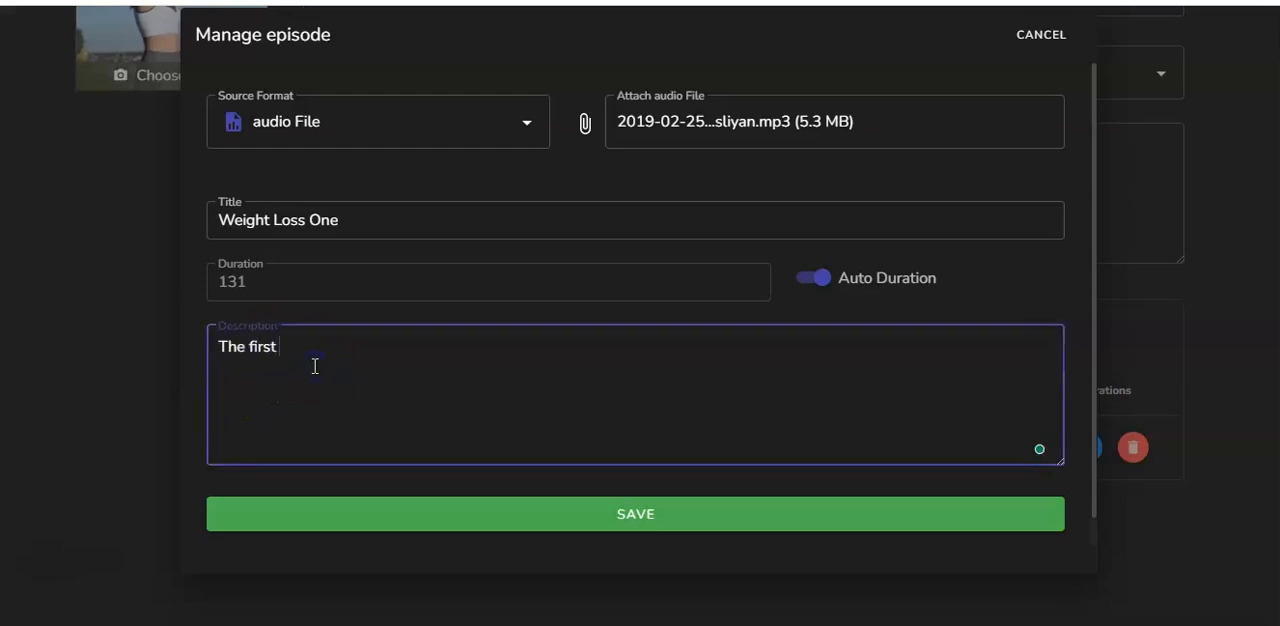
pyautogui.write(' episode helps you with exercises that simple to do.')
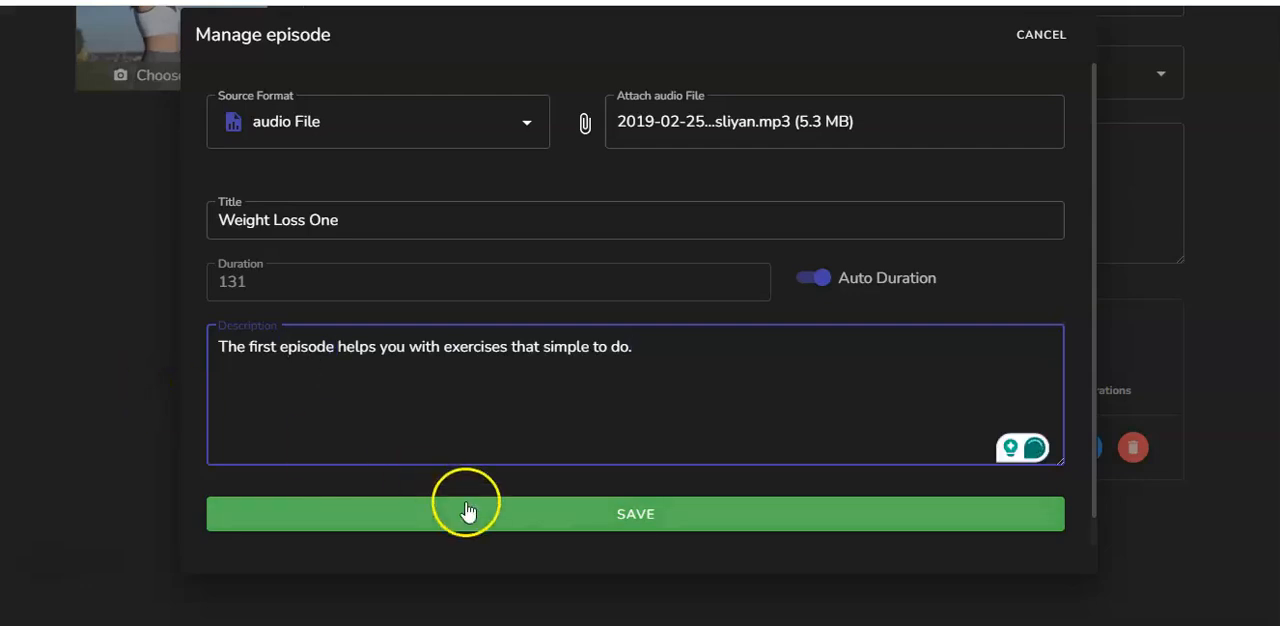
pyautogui.click(540, 516)
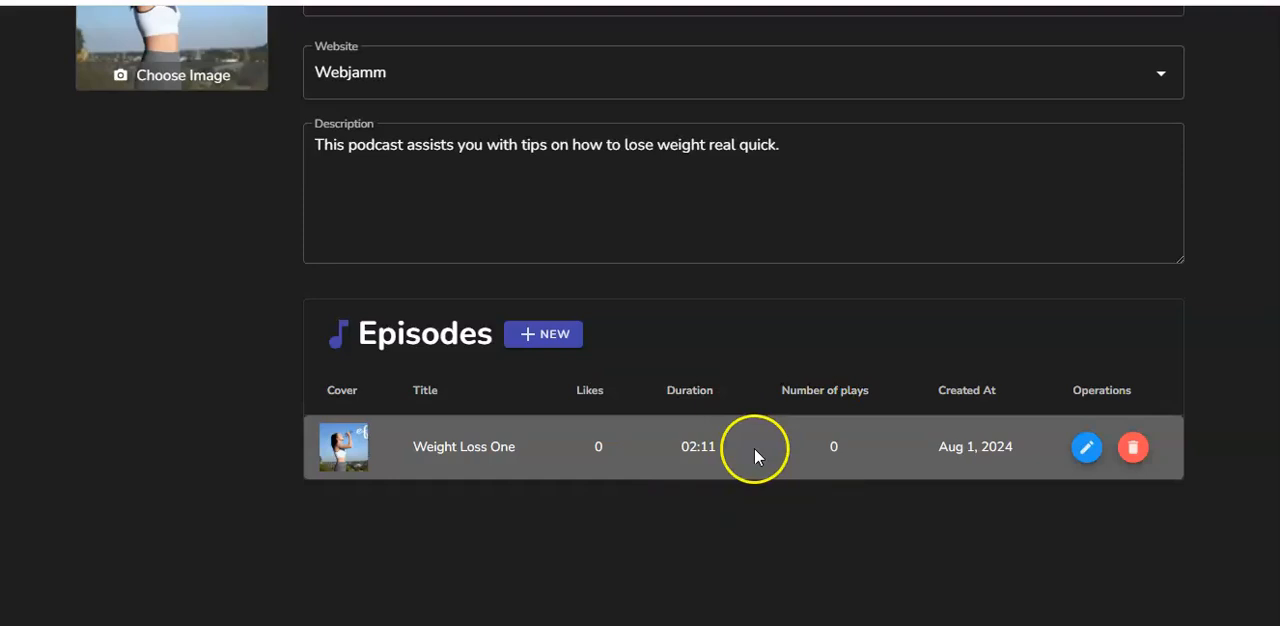
pyautogui.scroll(2, 754, 448)
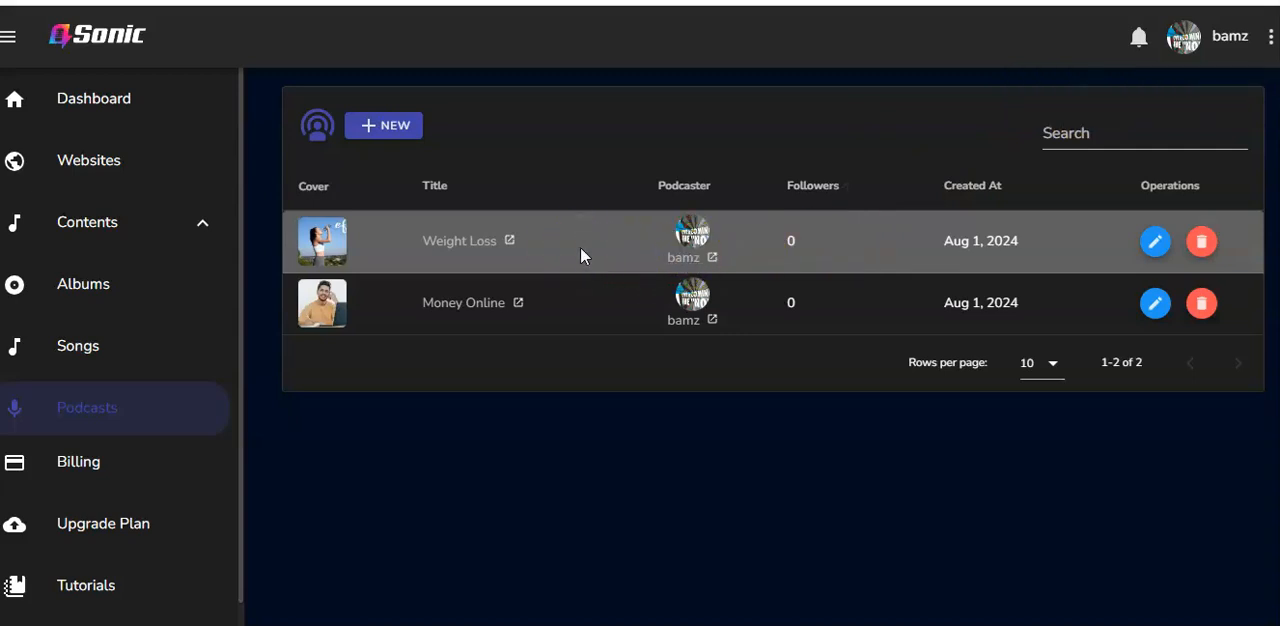
# Open the Money Online podcast's public page and play its Passive Income episode
pyautogui.click(588, 396)
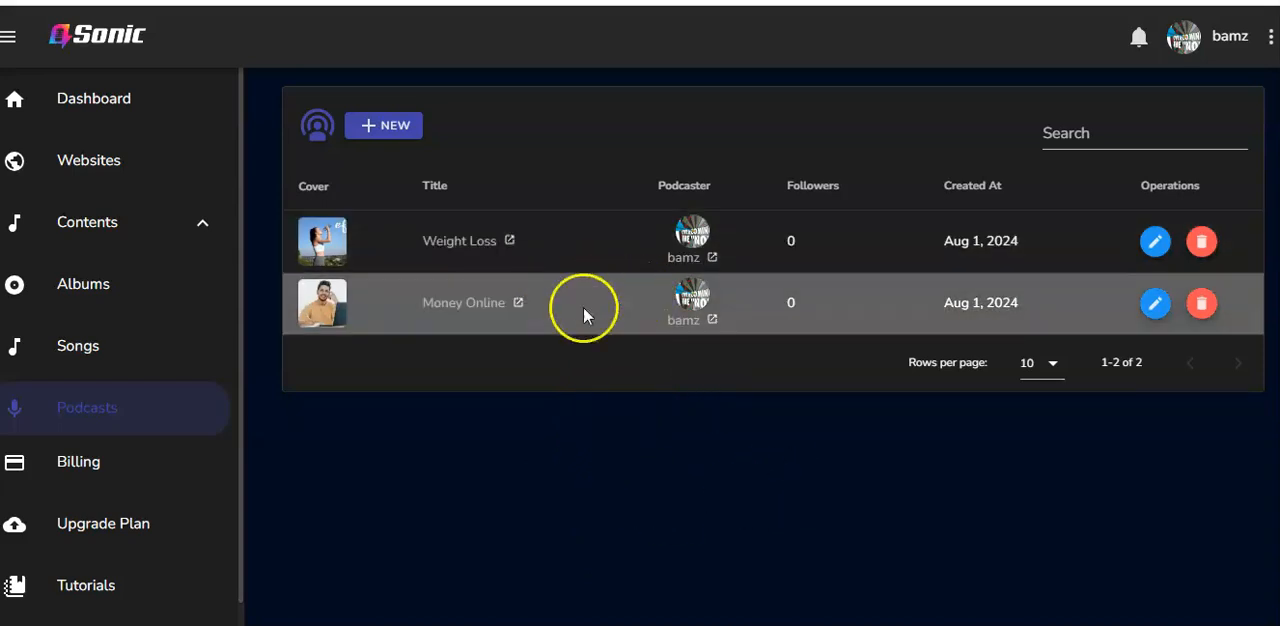
pyautogui.click(482, 308)
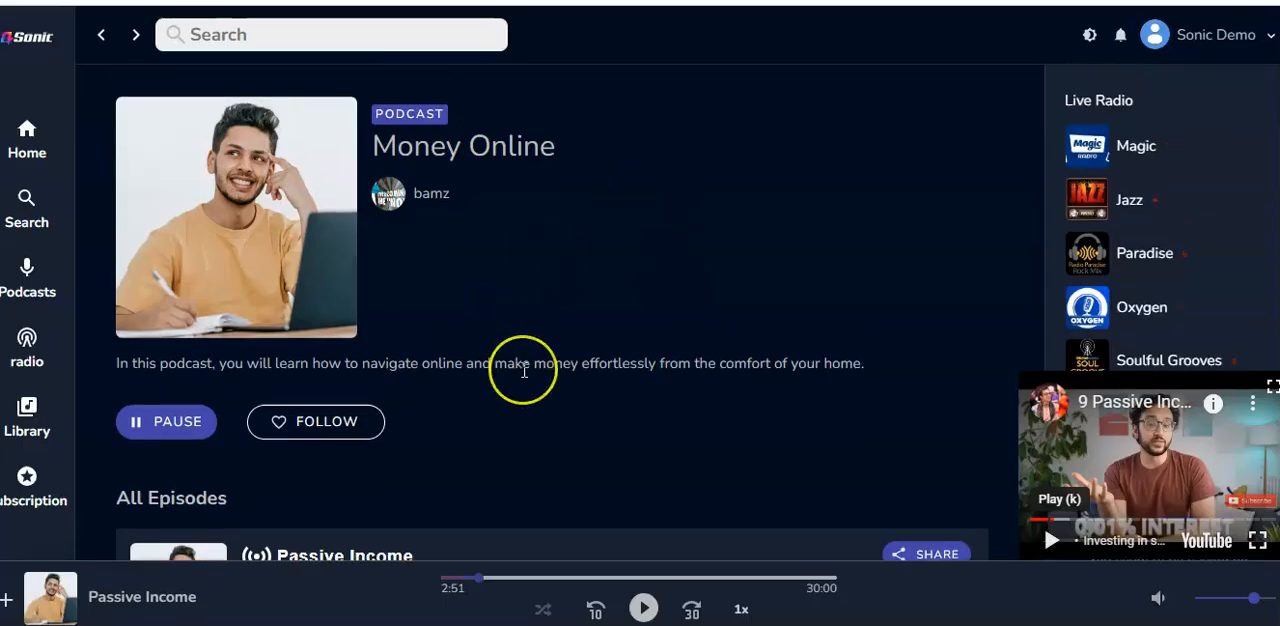
pyautogui.scroll(-2, 524, 370)
pyautogui.scroll(2, 524, 370)
pyautogui.scroll(-2, 524, 370)
pyautogui.click(160, 217)
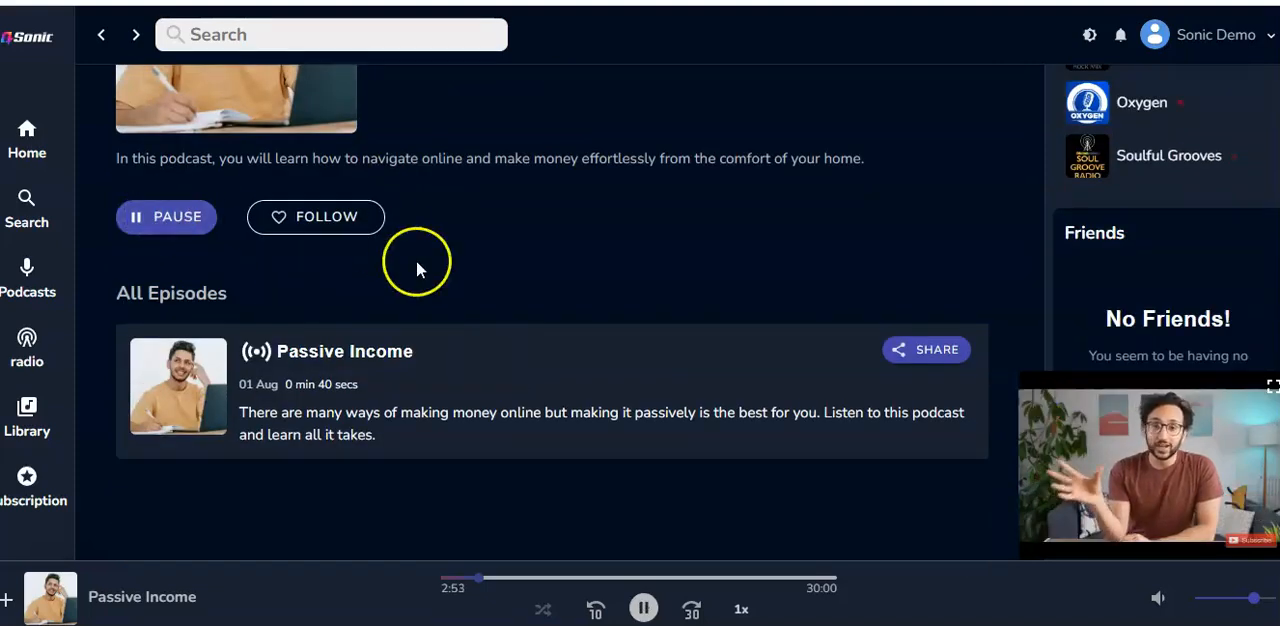
# Review the Money Online description and episode list during playback, and pause the Passive Income episode
pyautogui.scroll(1, 540, 275)
pyautogui.scroll(-1, 540, 275)
pyautogui.scroll(2, 540, 275)
pyautogui.scroll(-2, 540, 275)
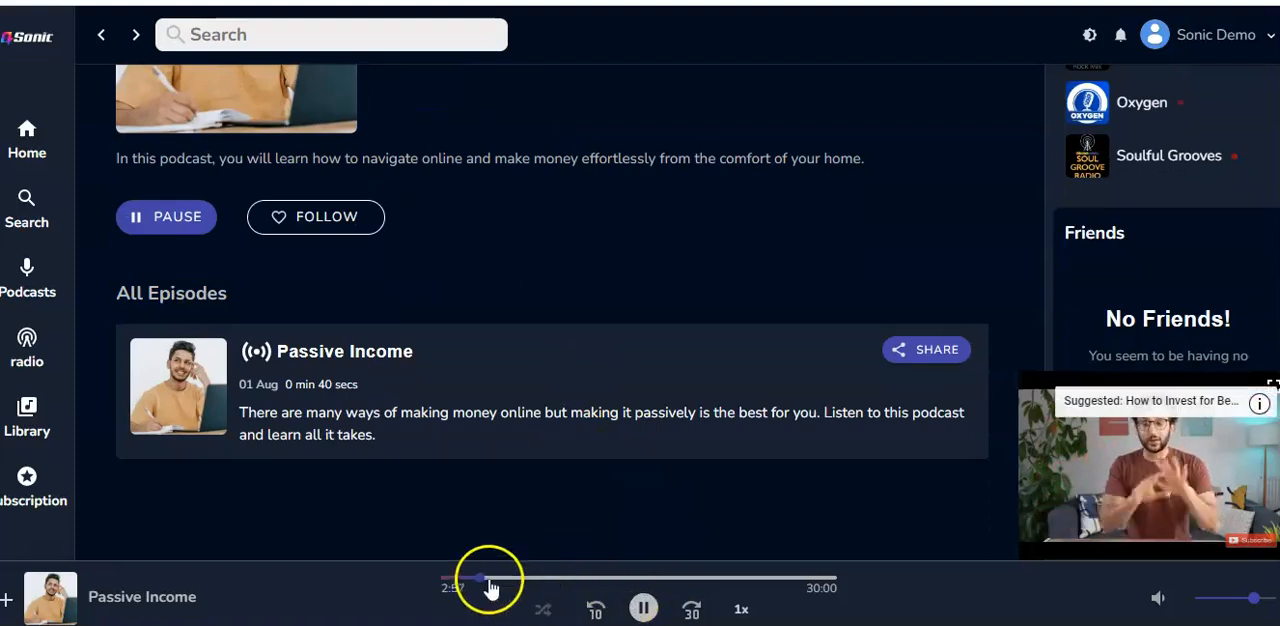
pyautogui.moveTo(1167, 472)
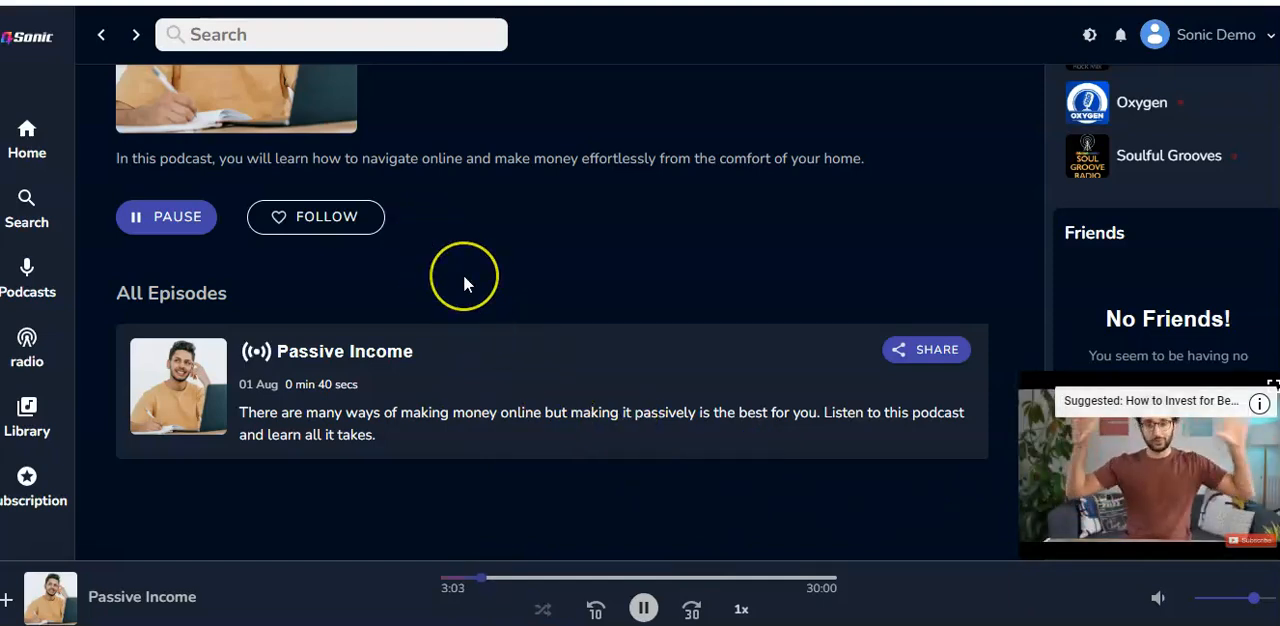
pyautogui.scroll(2, 463, 276)
pyautogui.scroll(-2, 486, 414)
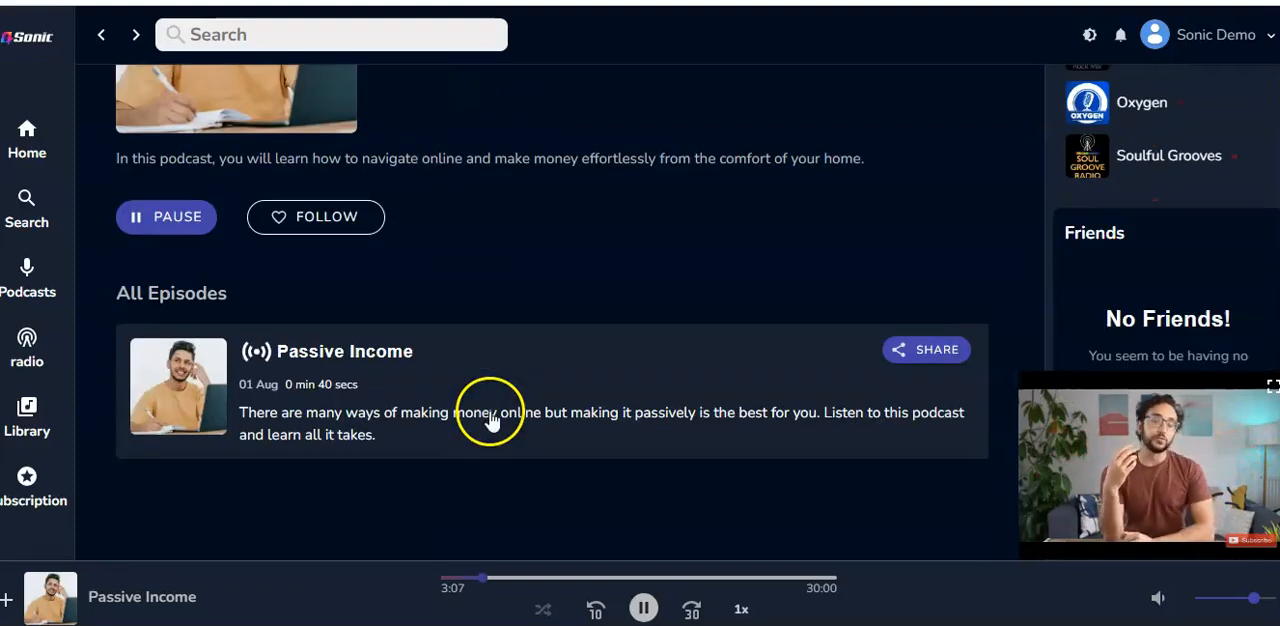
pyautogui.click(641, 606)
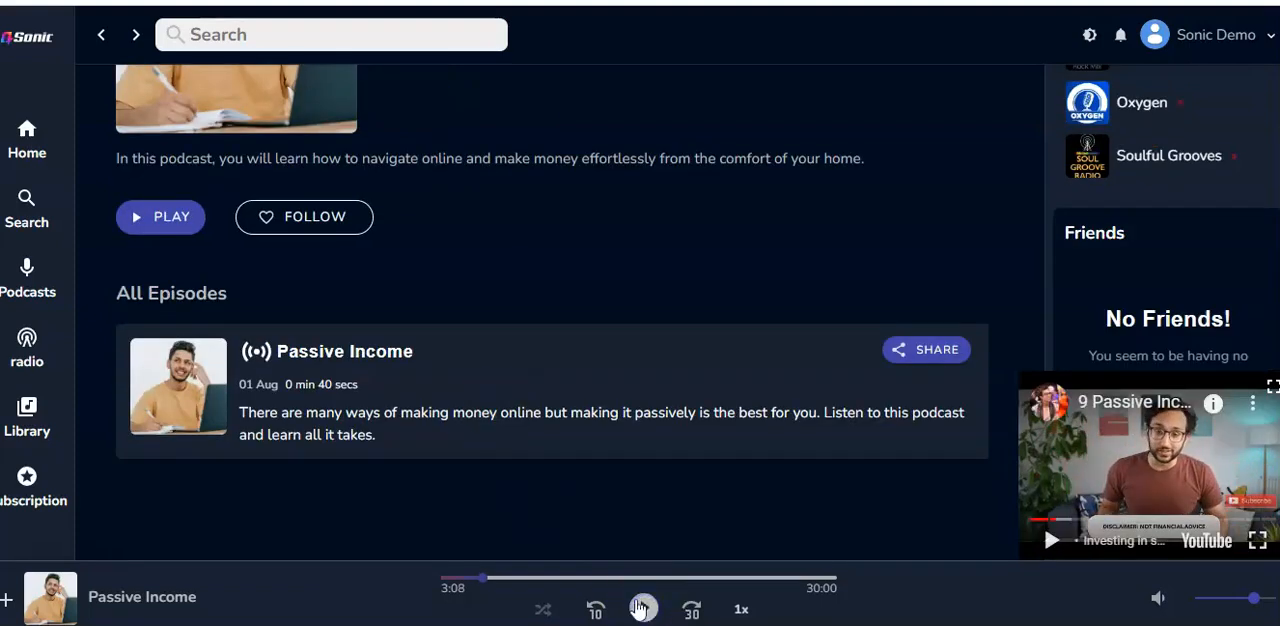
pyautogui.scroll(2, 535, 311)
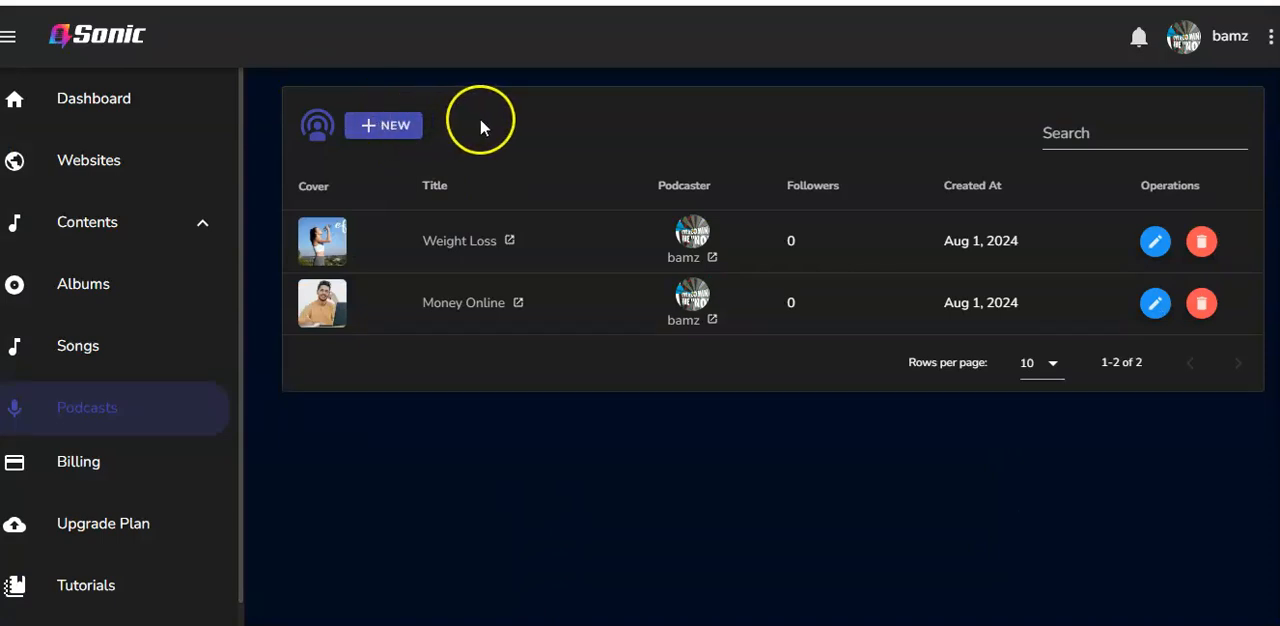
pyautogui.click(383, 126)
pyautogui.click(494, 315)
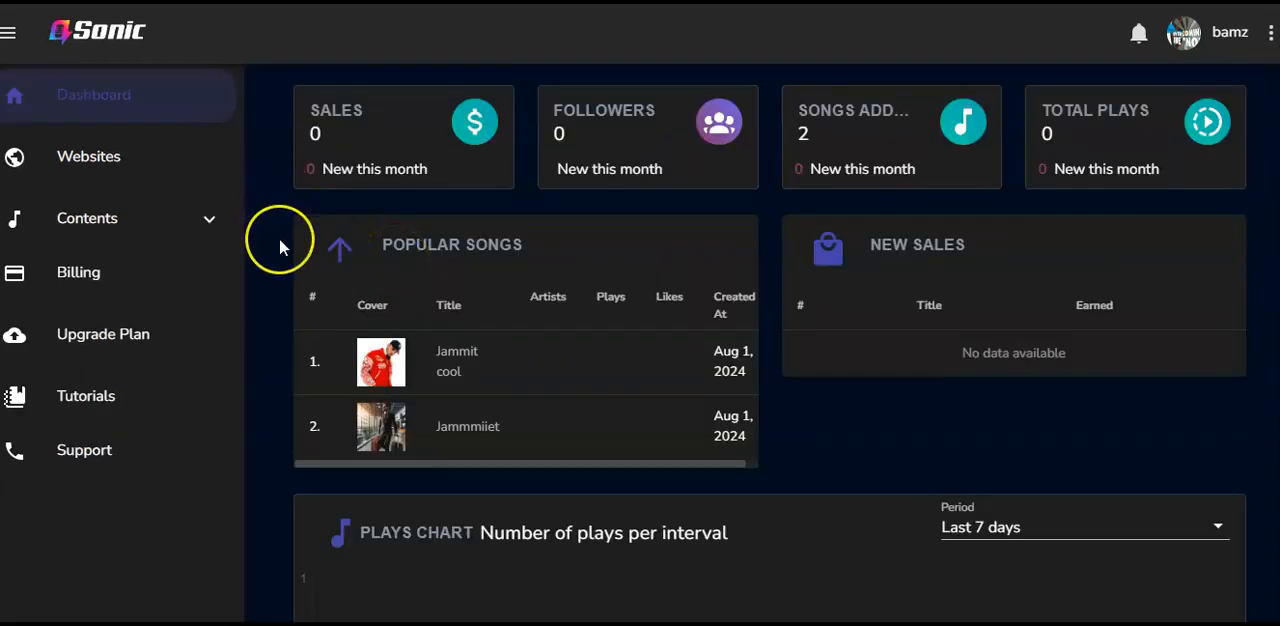
# Open the billing settings and turn off the Stripe, PayPal and Paystack gateways, keeping billing enabled
pyautogui.click(88, 285)
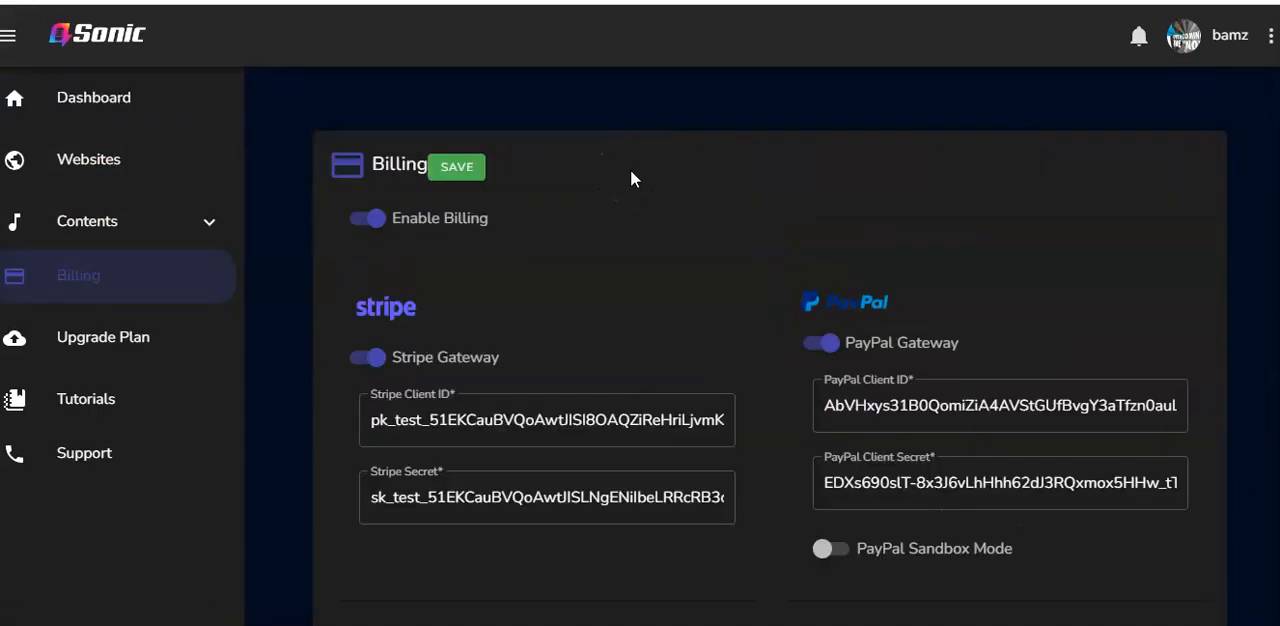
pyautogui.scroll(-2, 630, 179)
pyautogui.scroll(1, 630, 179)
pyautogui.click(370, 218)
pyautogui.click(372, 357)
pyautogui.click(372, 360)
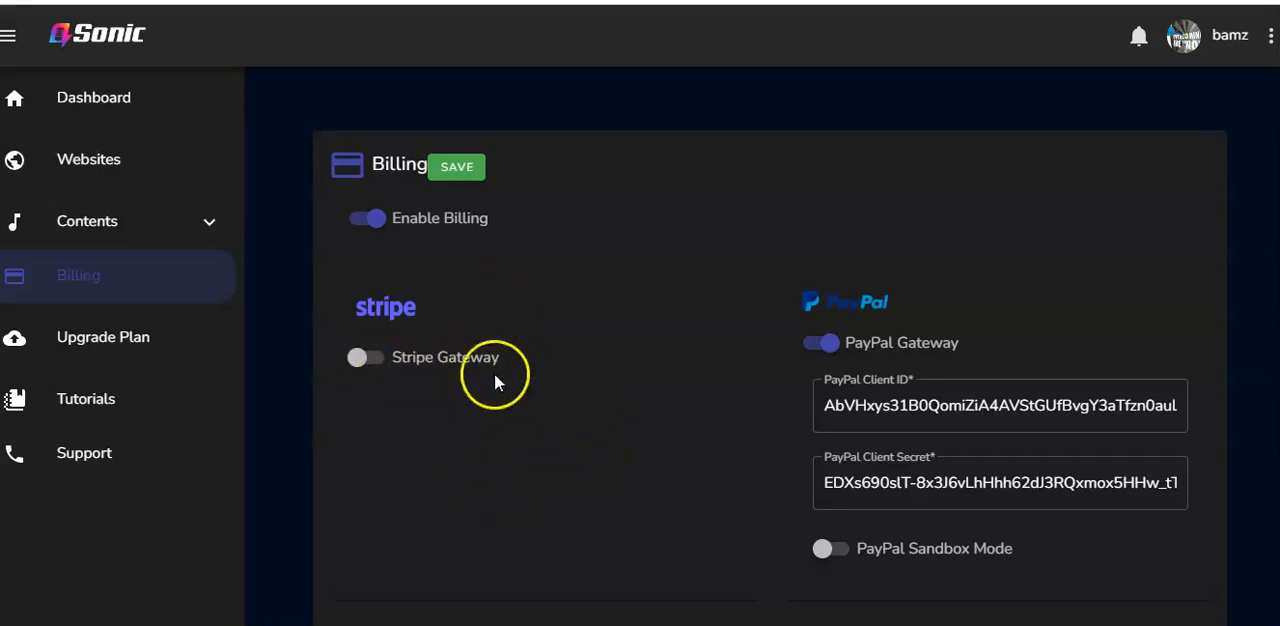
pyautogui.click(829, 346)
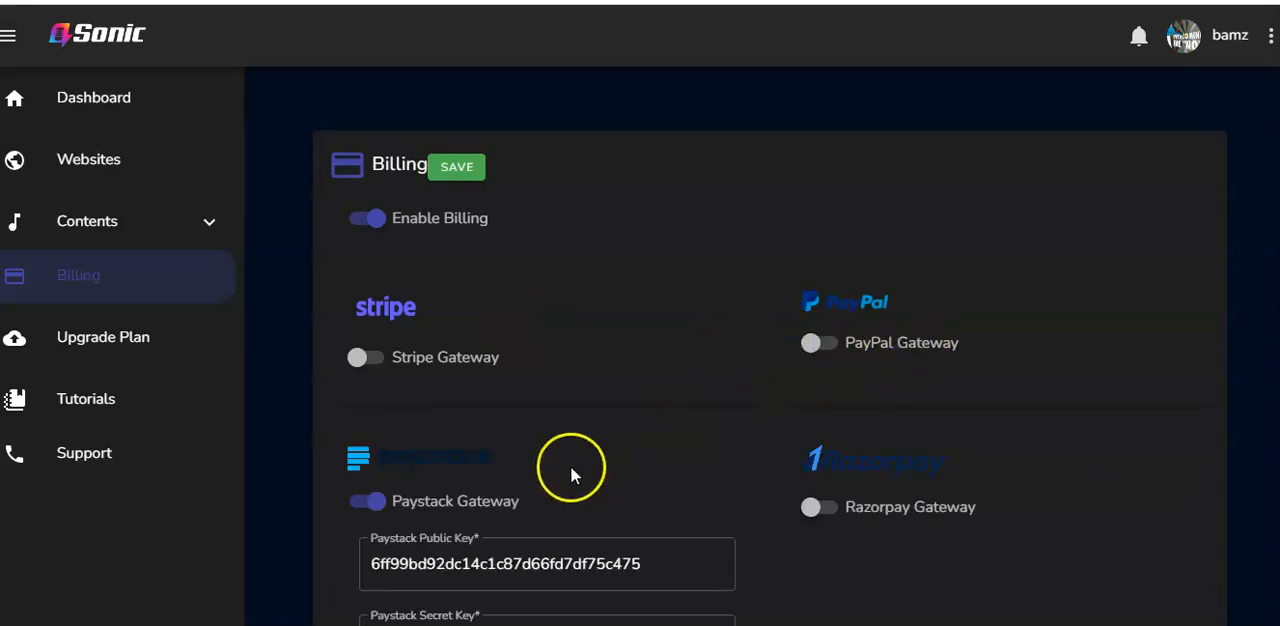
pyautogui.click(378, 506)
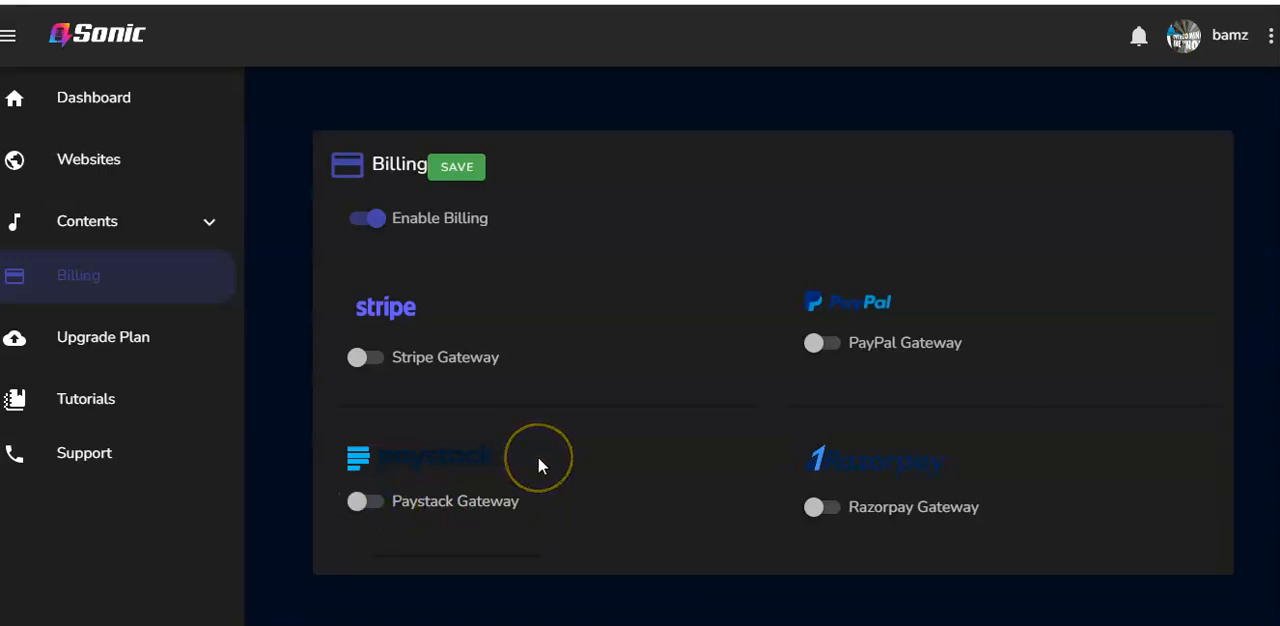
# Turn on the Stripe gateway, switch to the Stripe key instructions in Notepad, and highlight "Developers" and "API keys" in step 2
pyautogui.click(360, 358)
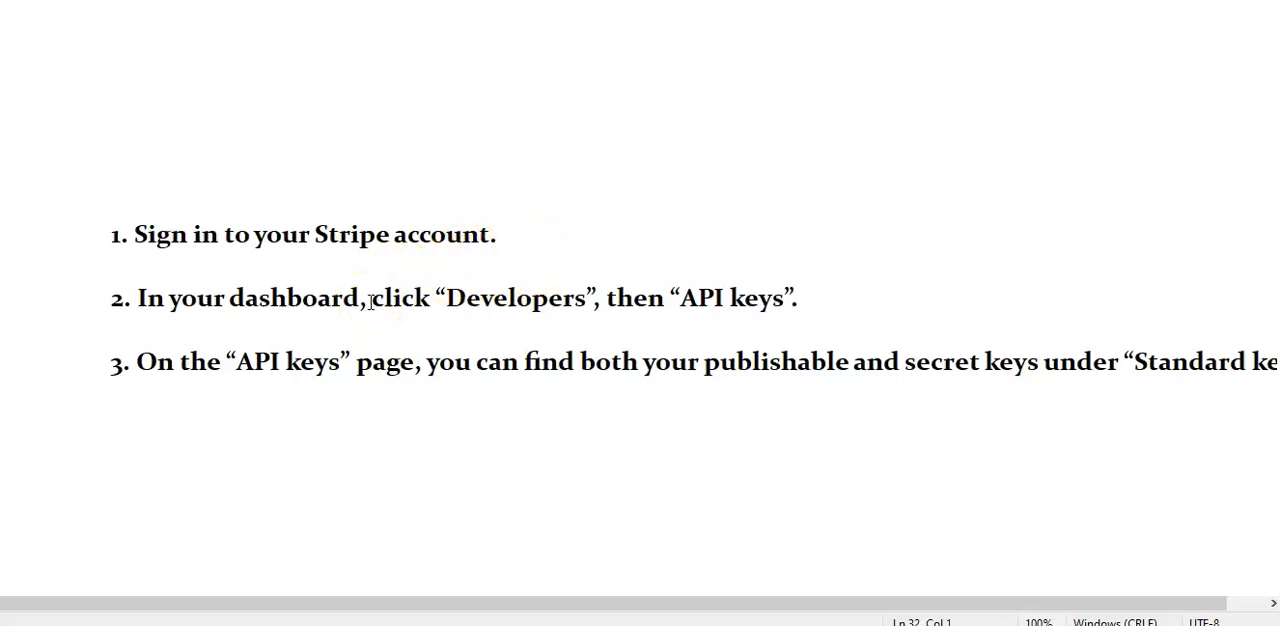
pyautogui.moveTo(446, 294); pyautogui.dragTo(588, 298)
pyautogui.moveTo(679, 298); pyautogui.dragTo(782, 309)
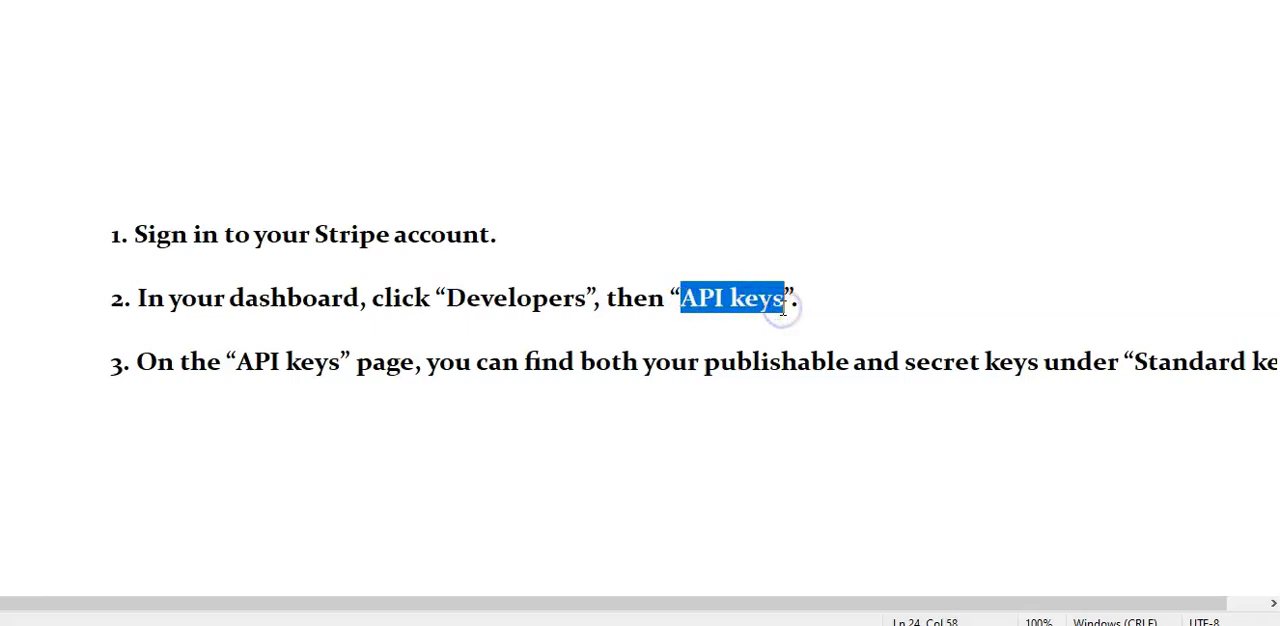